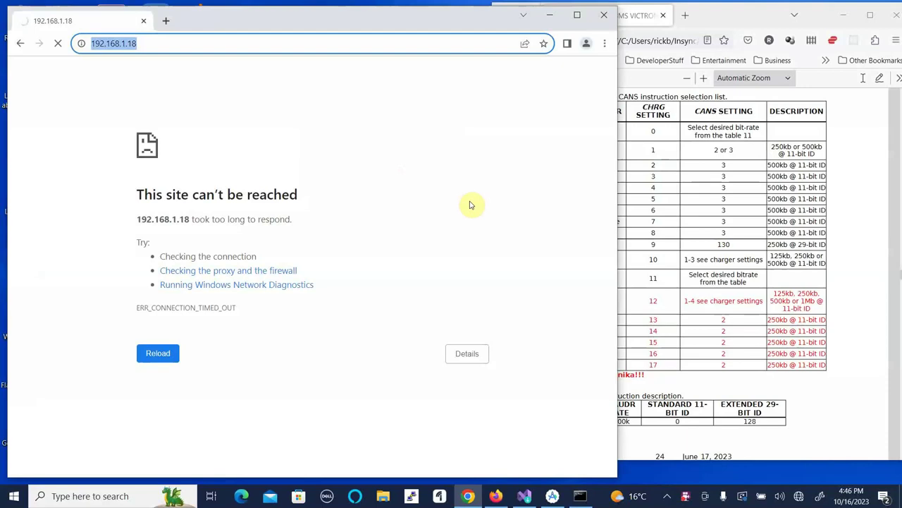
Check the current Wi-Fi connection and load the BMS web interface at 192.168.1.184.
{"action": "left_click", "coordinate": [254, 41]}
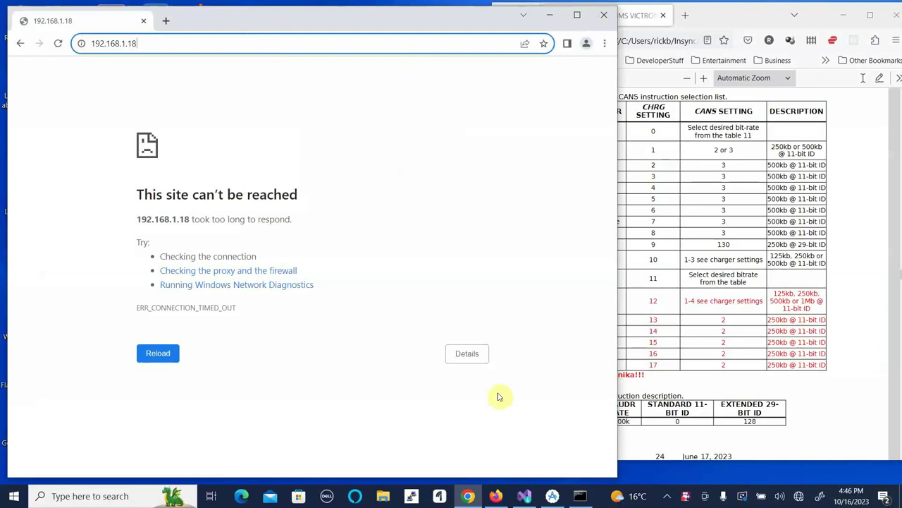
{"action": "left_click", "coordinate": [799, 496]}
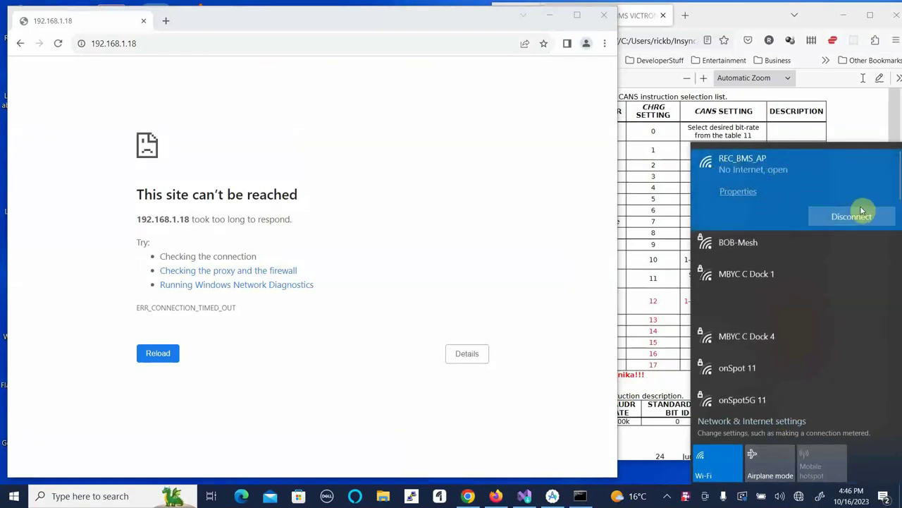
{"action": "left_click", "coordinate": [462, 229]}
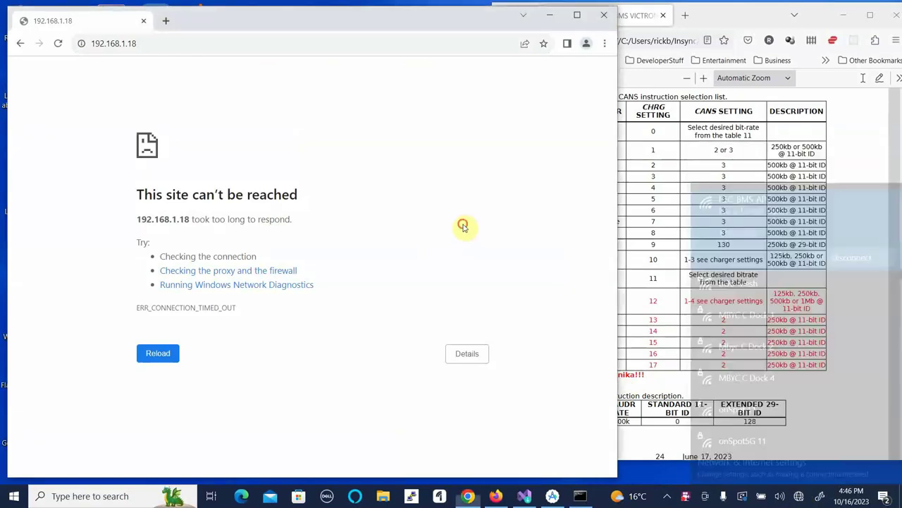
{"action": "left_click", "coordinate": [171, 43]}
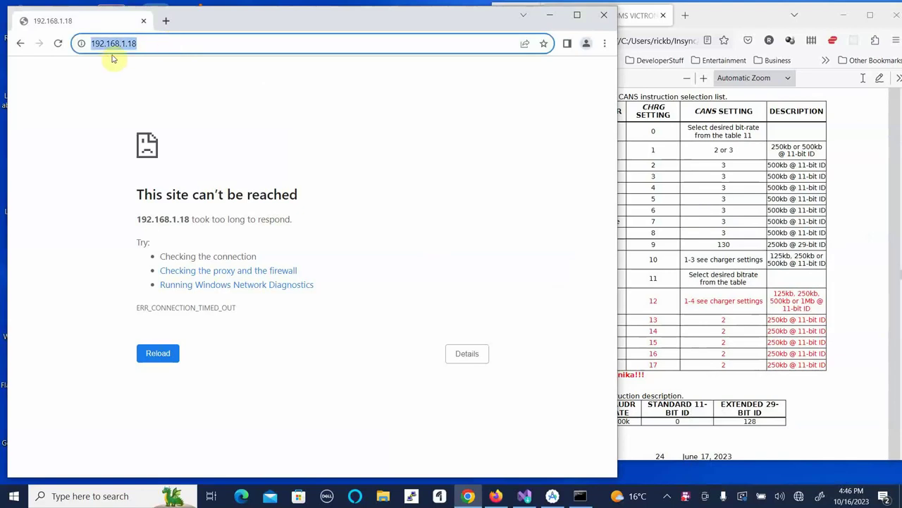
{"action": "left_click", "coordinate": [154, 41]}
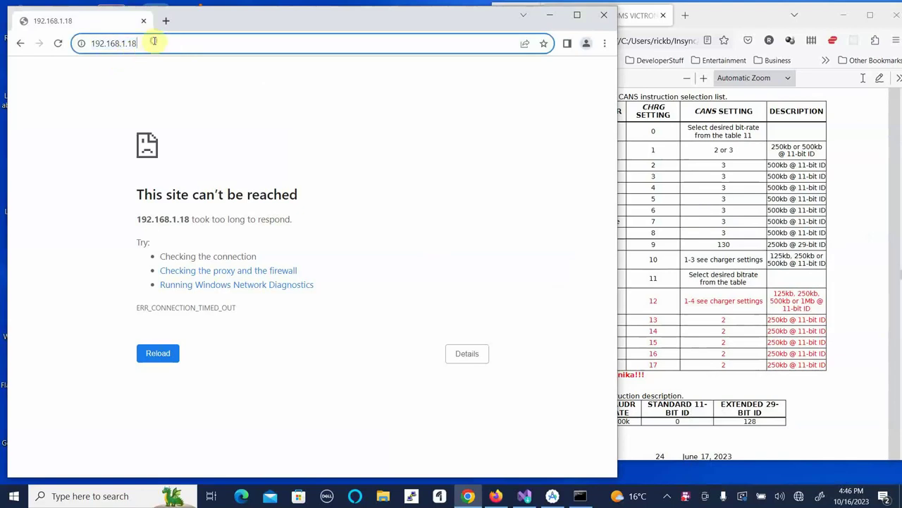
{"action": "type", "text": "4"}
{"action": "key", "text": "Return"}
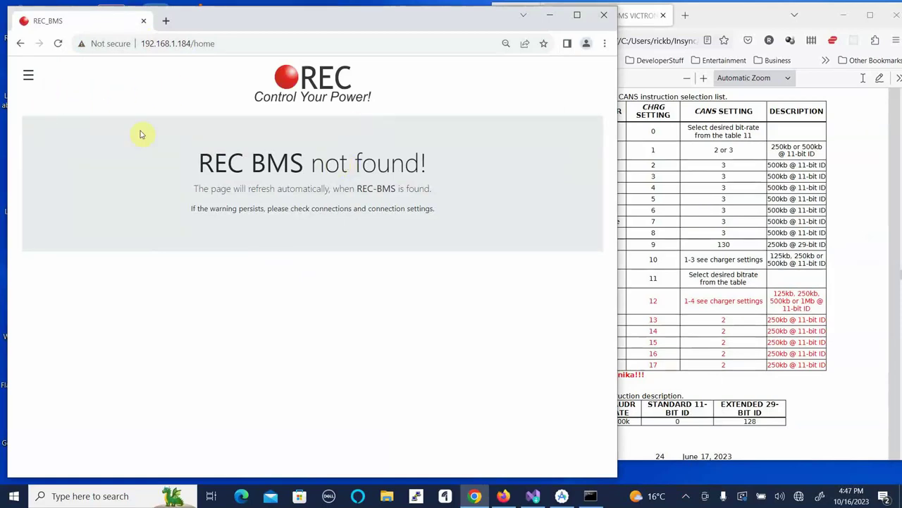
On the Firmware page, find the connected BMS unit and apply its detected communication settings.
{"action": "left_click", "coordinate": [28, 79]}
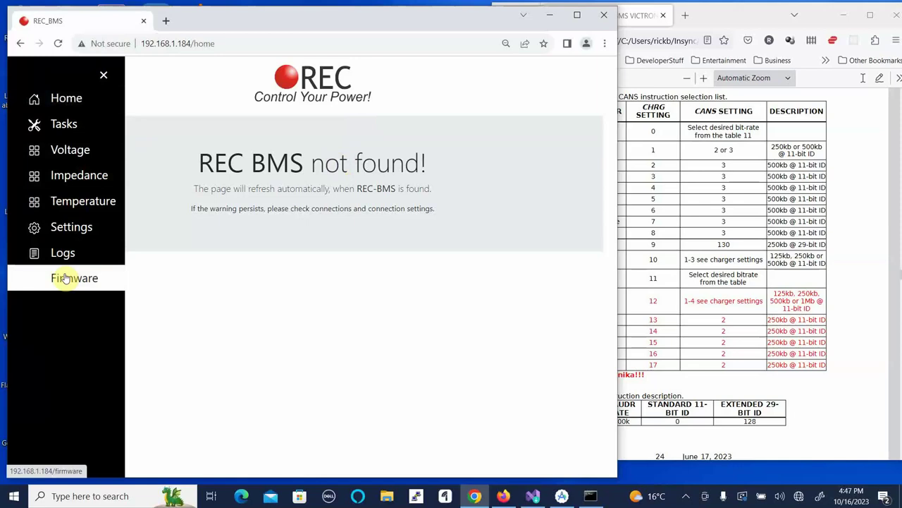
{"action": "left_click", "coordinate": [63, 278]}
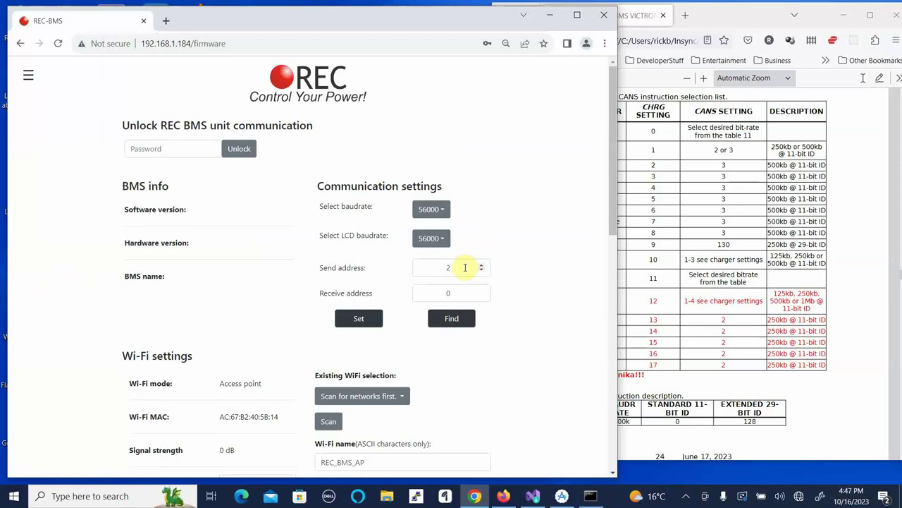
{"action": "left_click", "coordinate": [451, 319]}
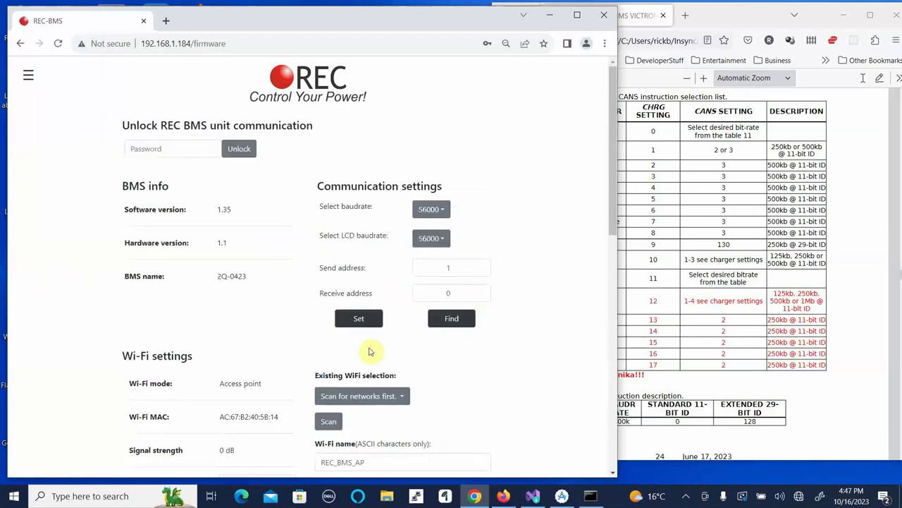
{"action": "left_click", "coordinate": [359, 319]}
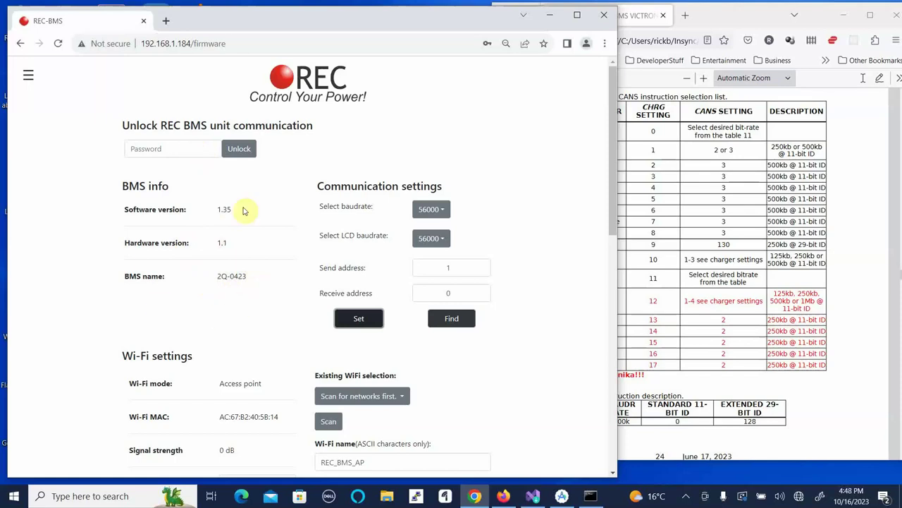
Unlock the REC BMS unit communication with the unlock password, declining to update the saved browser password.
{"action": "left_click", "coordinate": [203, 152]}
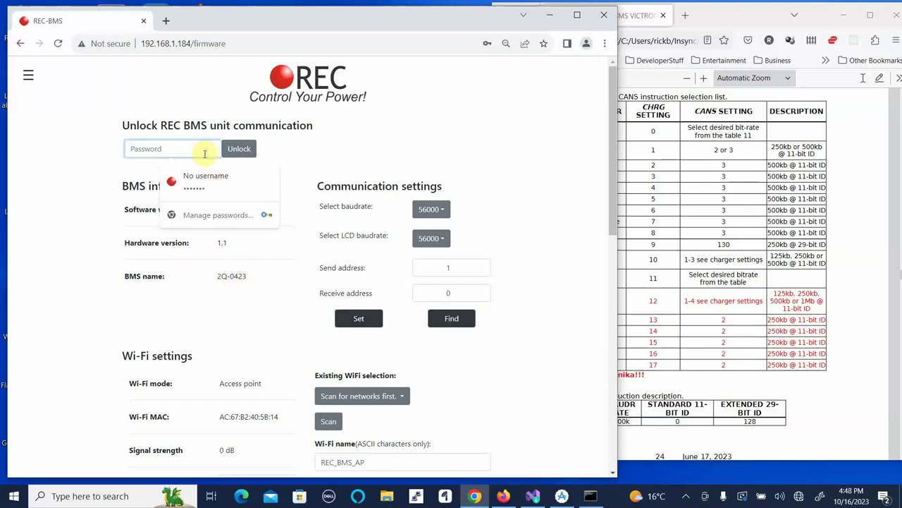
{"action": "type", "text": "•"}
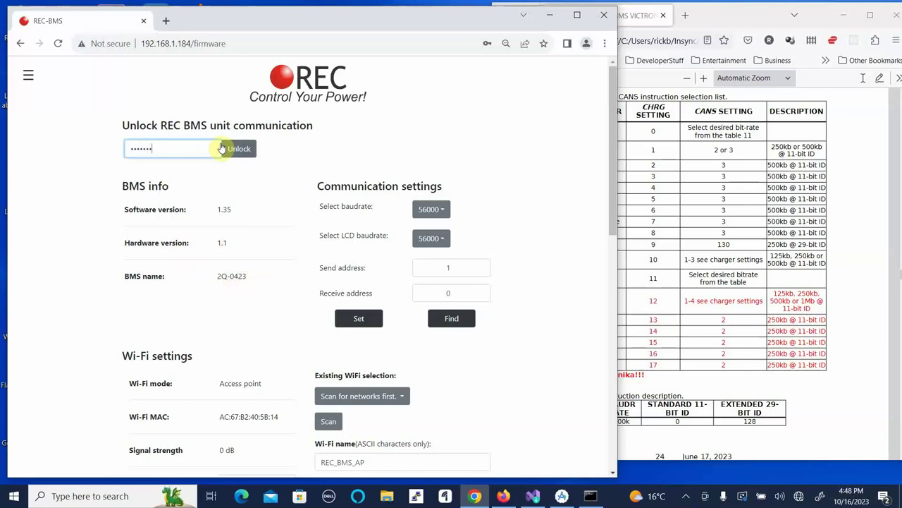
{"action": "left_click", "coordinate": [239, 148]}
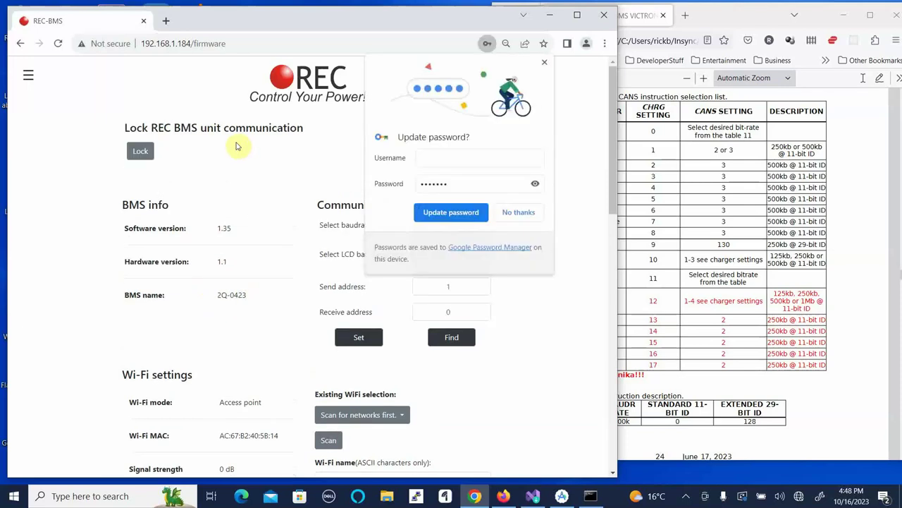
{"action": "left_click", "coordinate": [522, 213]}
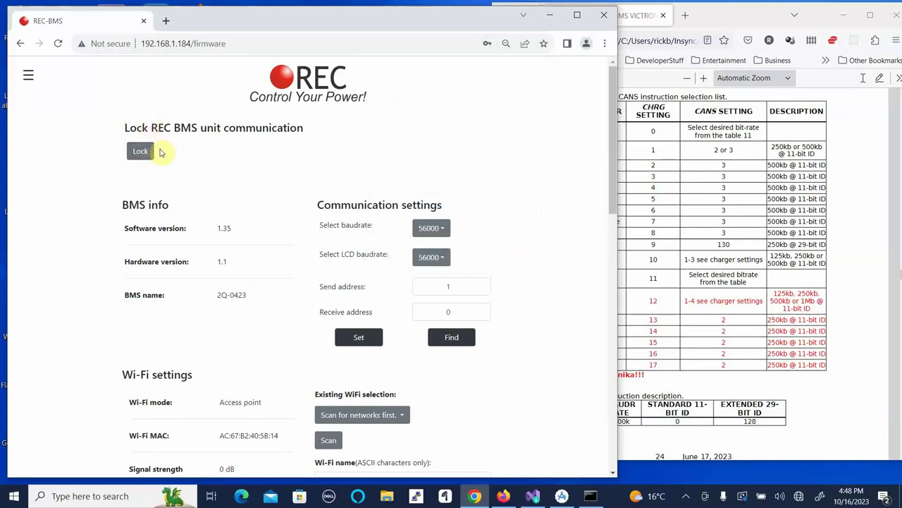
Review the battery readings, task status and general purpose output on the Home page.
{"action": "left_click", "coordinate": [28, 75]}
{"action": "left_click", "coordinate": [66, 98]}
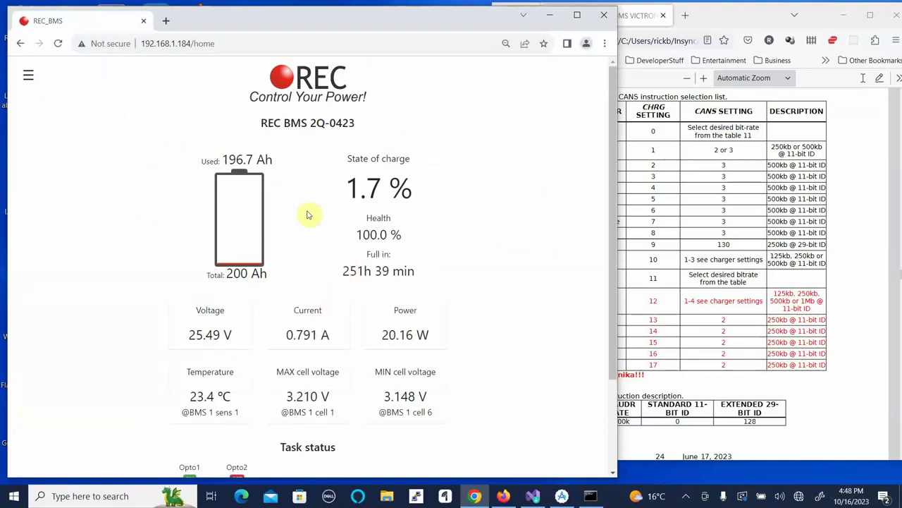
{"action": "scroll", "coordinate": [232, 226], "scroll_direction": "down", "scroll_amount": 3}
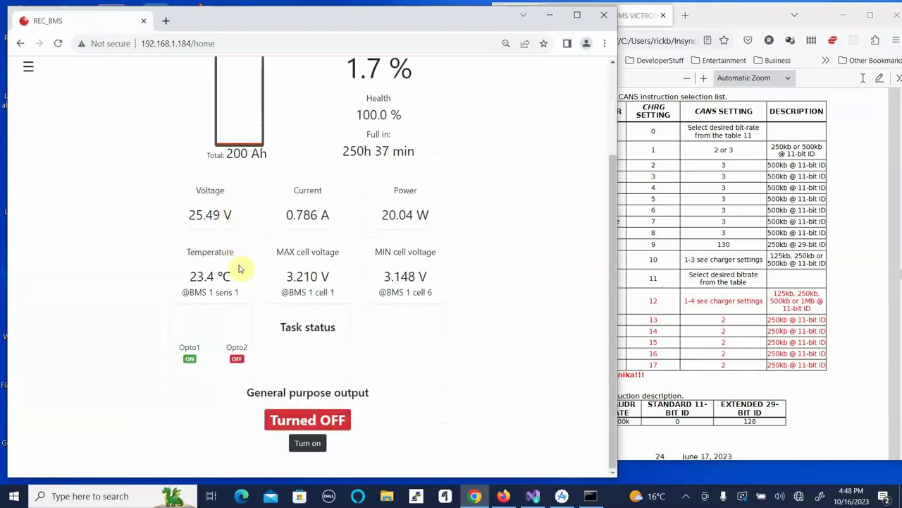
{"action": "scroll", "coordinate": [300, 366], "scroll_direction": "up", "scroll_amount": 3}
{"action": "scroll", "coordinate": [300, 365], "scroll_direction": "down", "scroll_amount": 3}
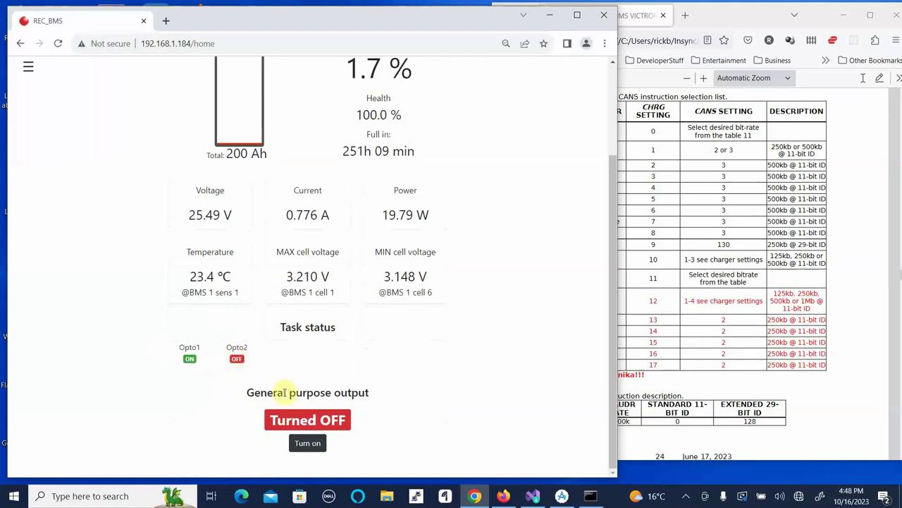
Turn the general purpose output on and back off.
{"action": "left_click", "coordinate": [305, 445]}
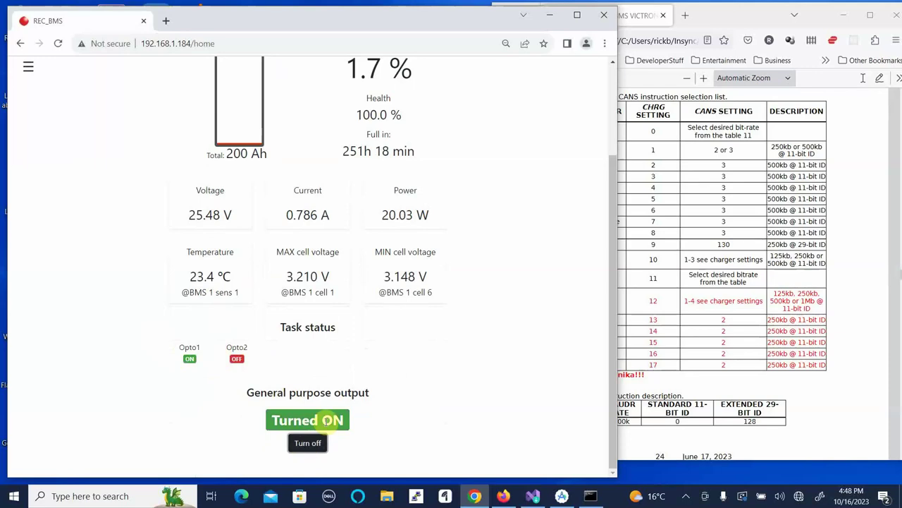
{"action": "left_click", "coordinate": [308, 450]}
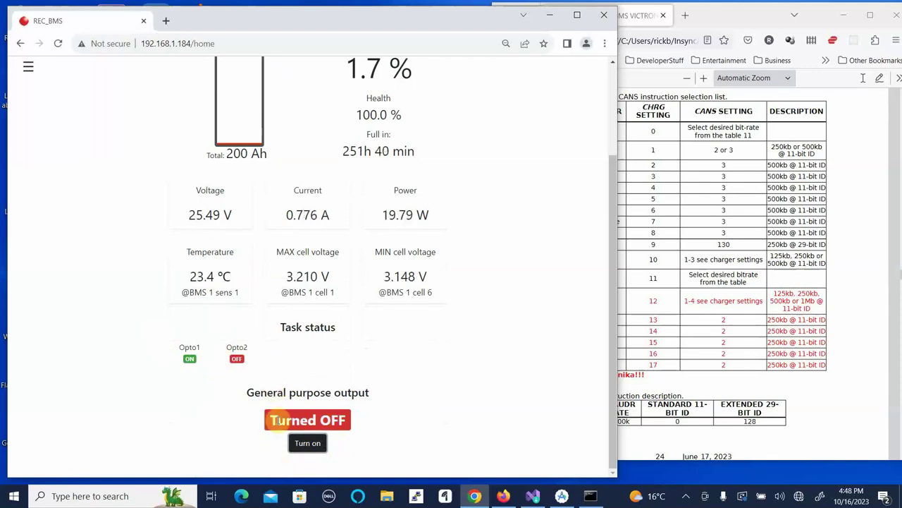
{"action": "left_click", "coordinate": [282, 419]}
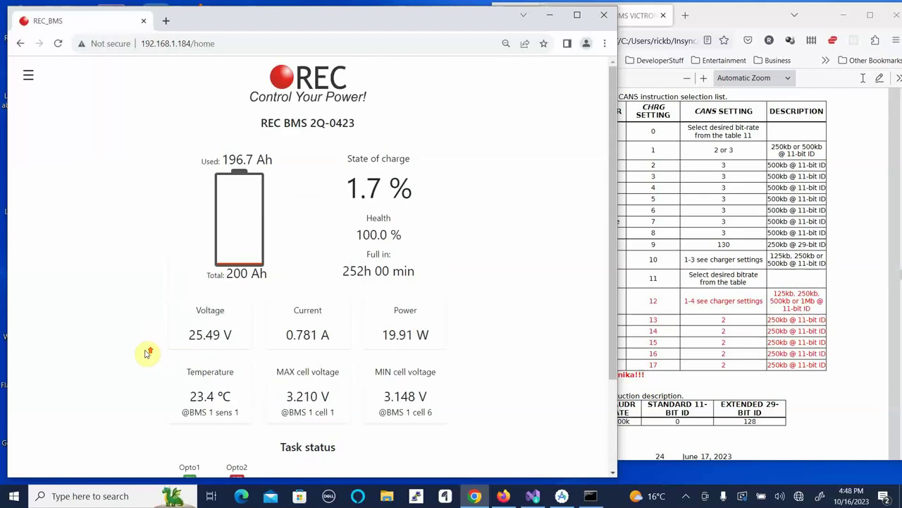
Display the Opto1 output's task configuration and selected errors on the Tasks page.
{"action": "left_click", "coordinate": [25, 76]}
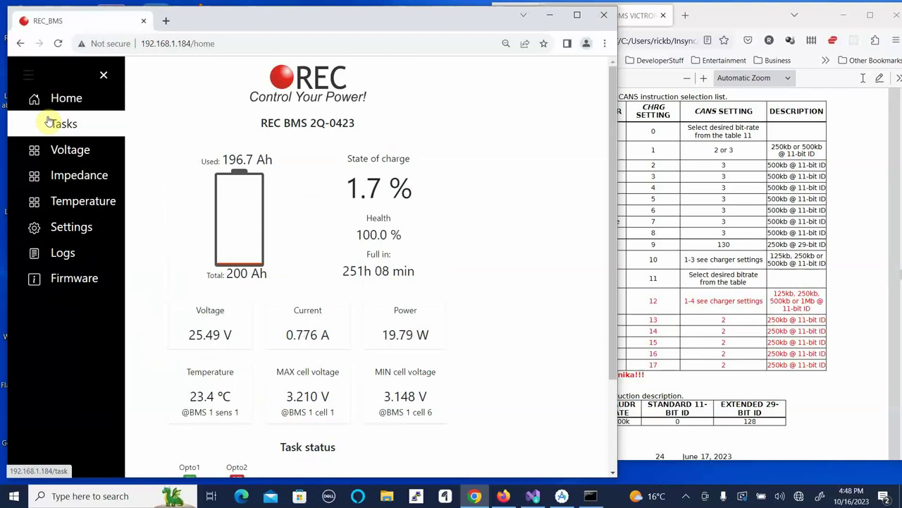
{"action": "left_click", "coordinate": [50, 123]}
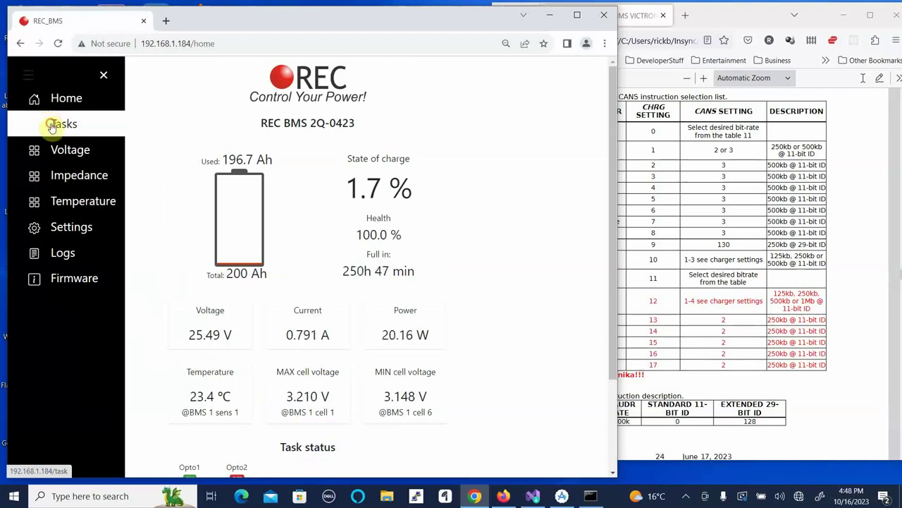
{"action": "left_click", "coordinate": [334, 160]}
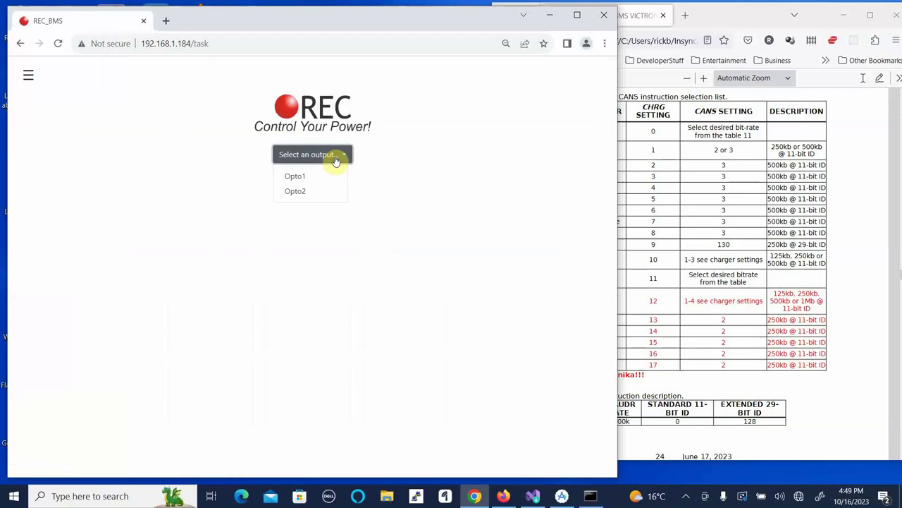
{"action": "left_click", "coordinate": [310, 181]}
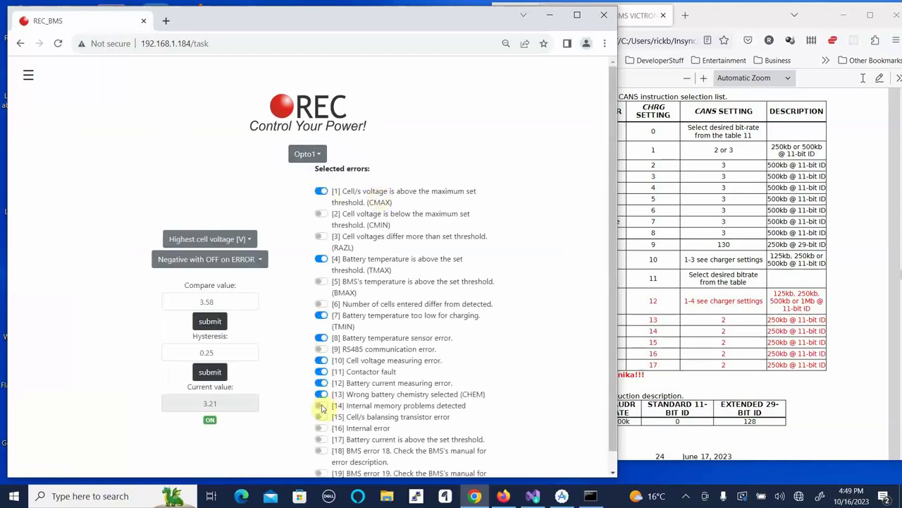
View the cell resistances on the Impedance page and the sensor readings on the Temperature page.
{"action": "left_click", "coordinate": [28, 79]}
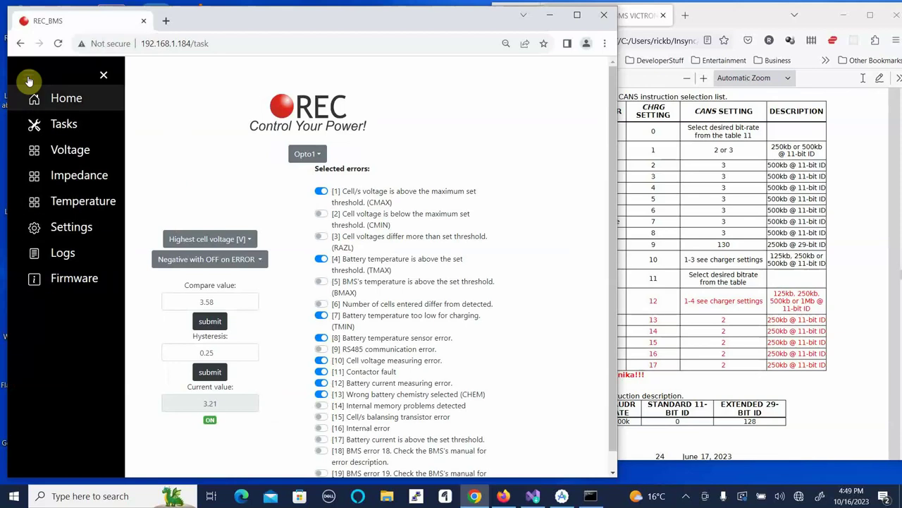
{"action": "left_click", "coordinate": [62, 176]}
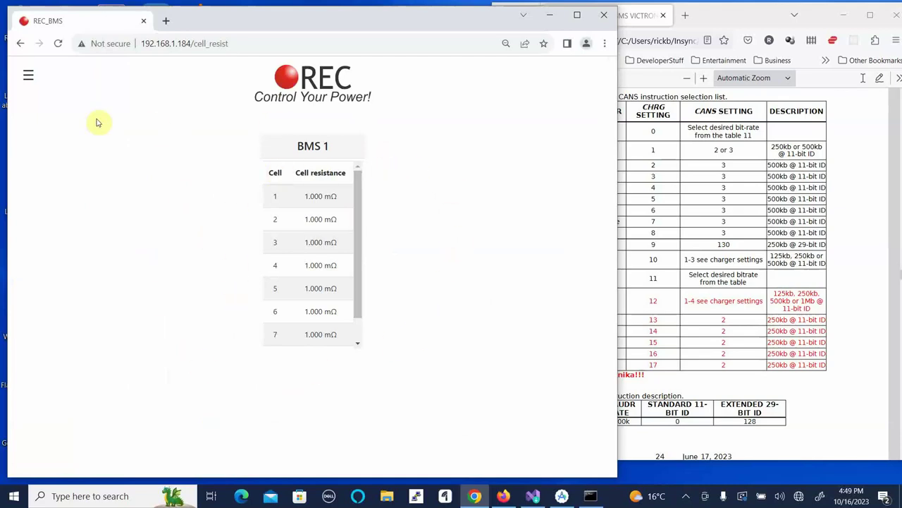
{"action": "left_click", "coordinate": [28, 73]}
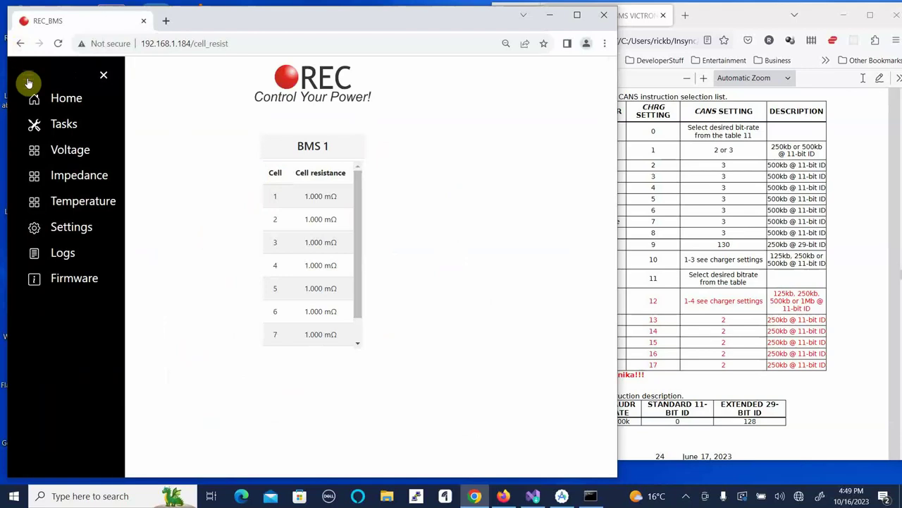
{"action": "left_click", "coordinate": [83, 202]}
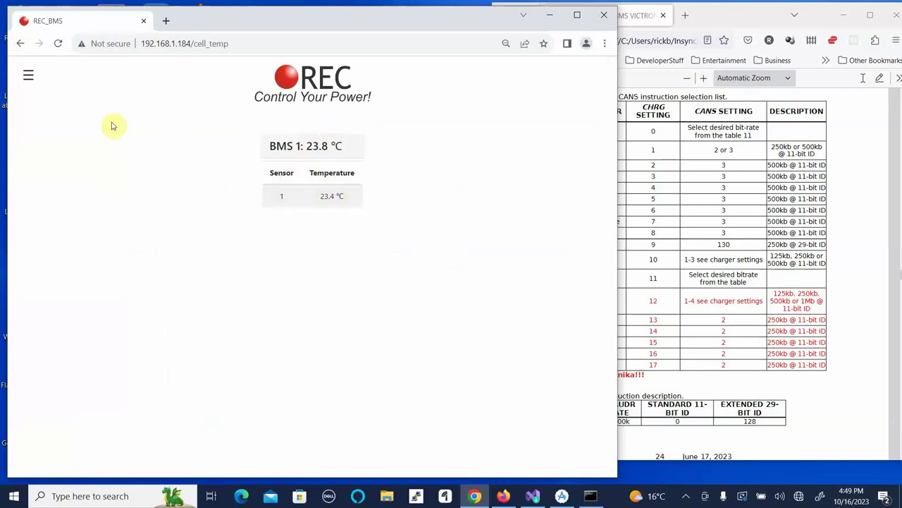
Look through the voltage, current and temperature sections of the Settings page.
{"action": "left_click", "coordinate": [27, 76]}
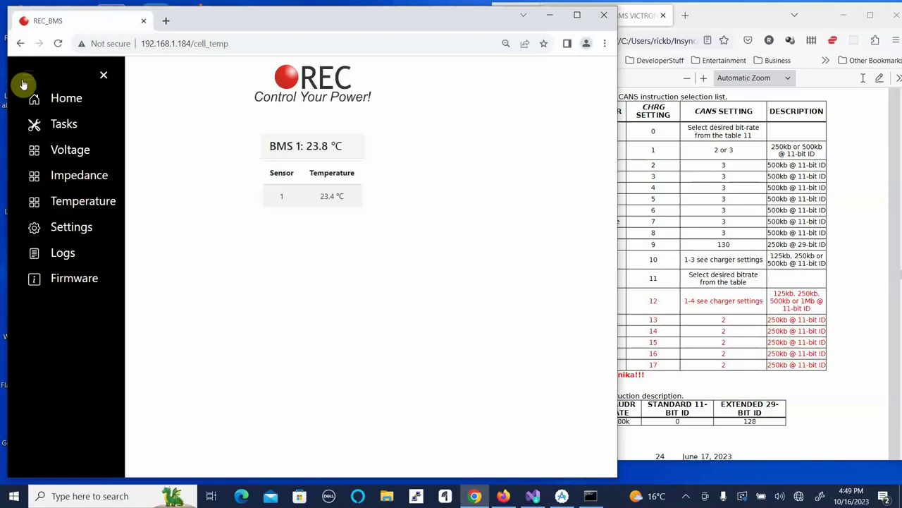
{"action": "left_click", "coordinate": [54, 229]}
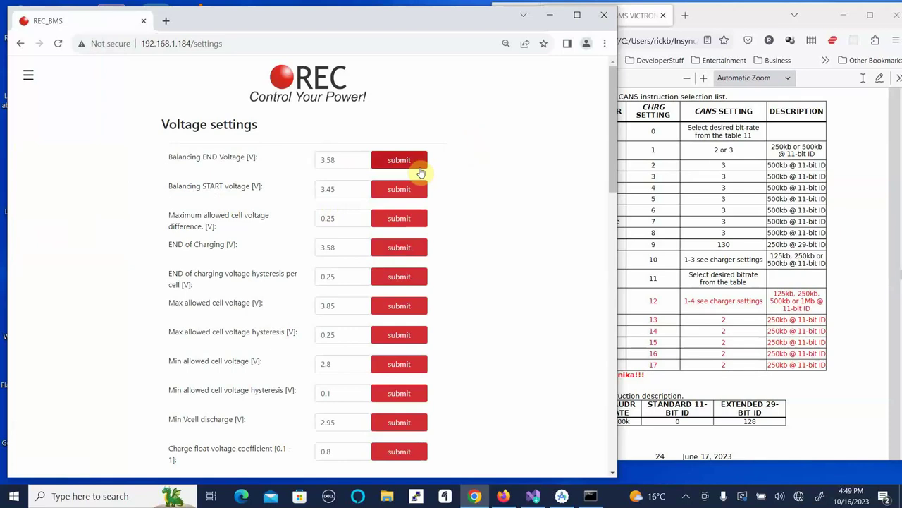
{"action": "scroll", "coordinate": [453, 106], "scroll_direction": "down", "scroll_amount": 4}
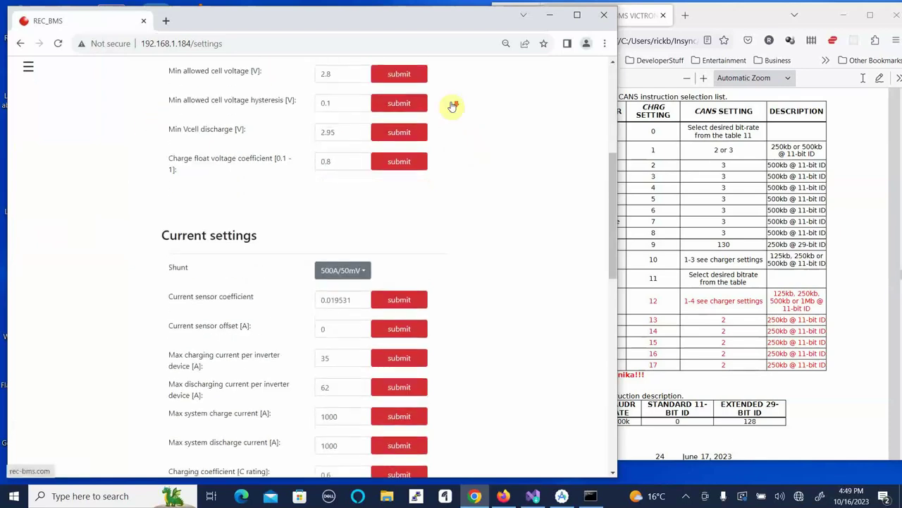
{"action": "scroll", "coordinate": [453, 106], "scroll_direction": "down", "scroll_amount": 4}
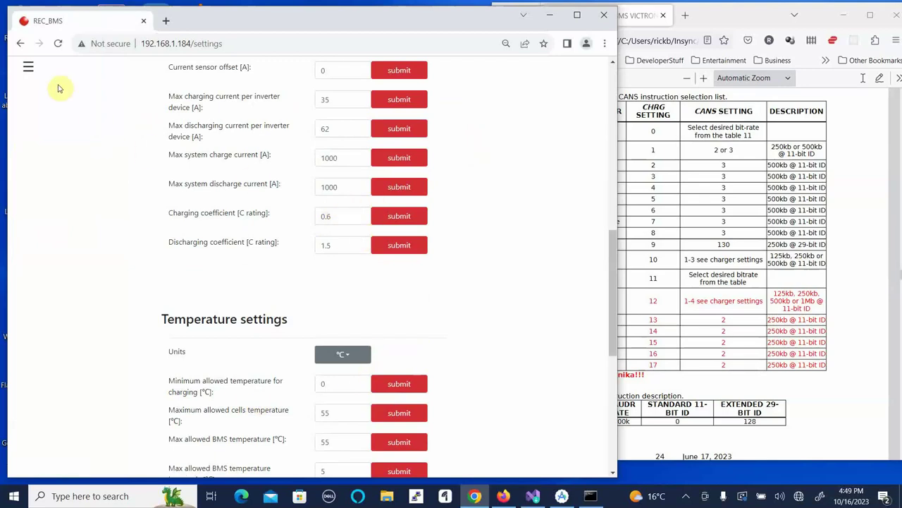
Query the BMS's CAN setting from the Firmware page by sending the manual communication message "CANS?" to address 1.
{"action": "left_click", "coordinate": [29, 67]}
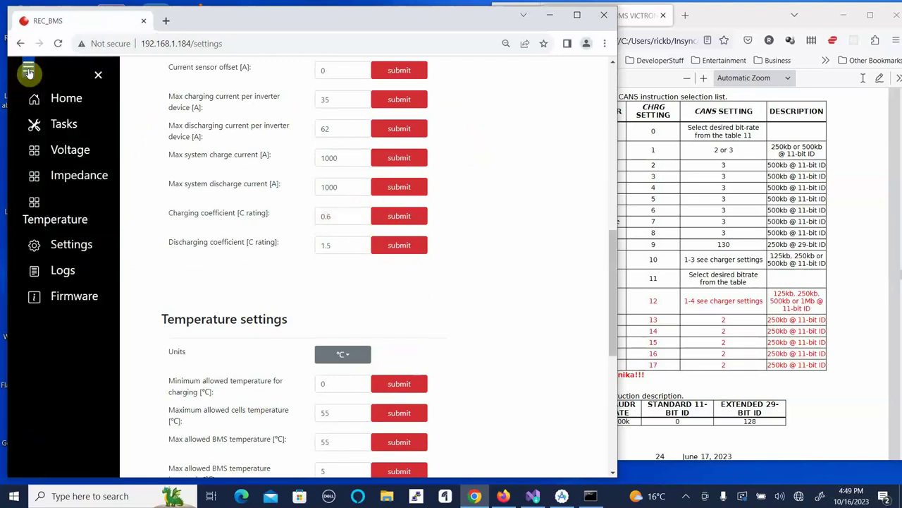
{"action": "left_click", "coordinate": [50, 282]}
{"action": "scroll", "coordinate": [294, 245], "scroll_direction": "down", "scroll_amount": 4}
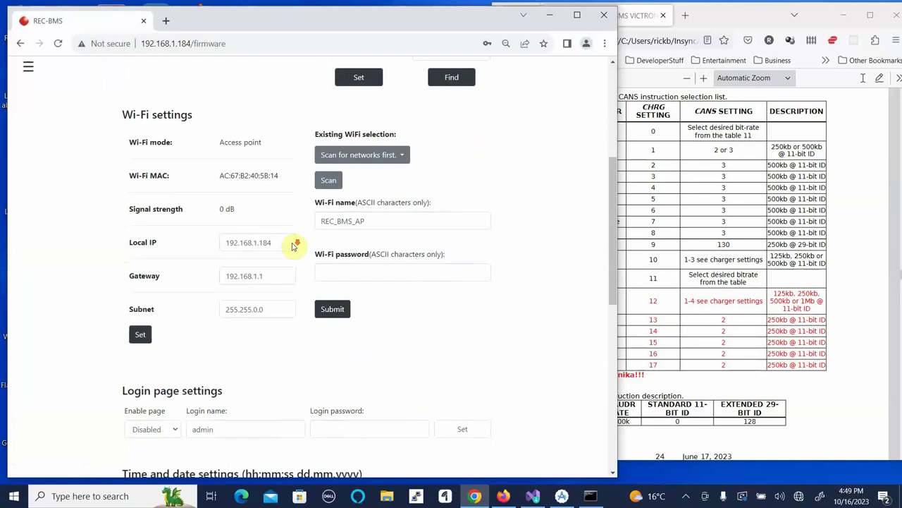
{"action": "scroll", "coordinate": [294, 245], "scroll_direction": "down", "scroll_amount": 6}
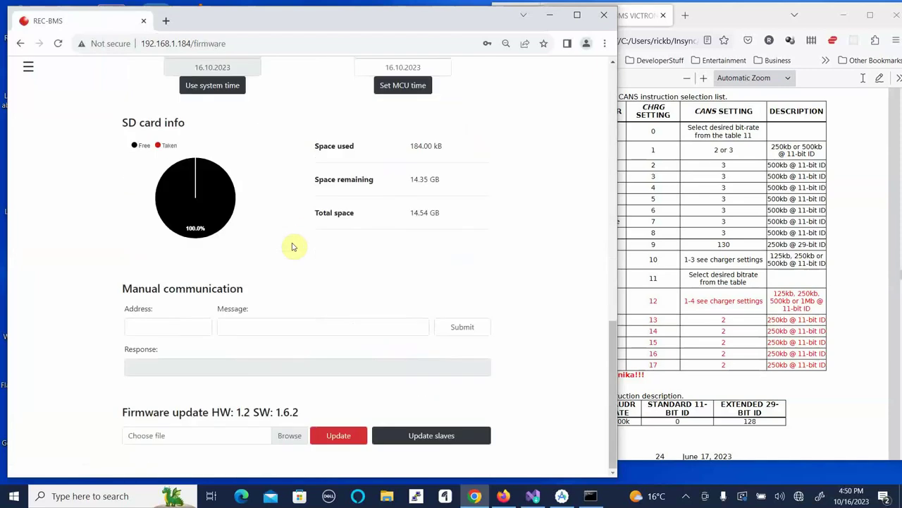
{"action": "left_click", "coordinate": [152, 325]}
{"action": "type", "text": "1"}
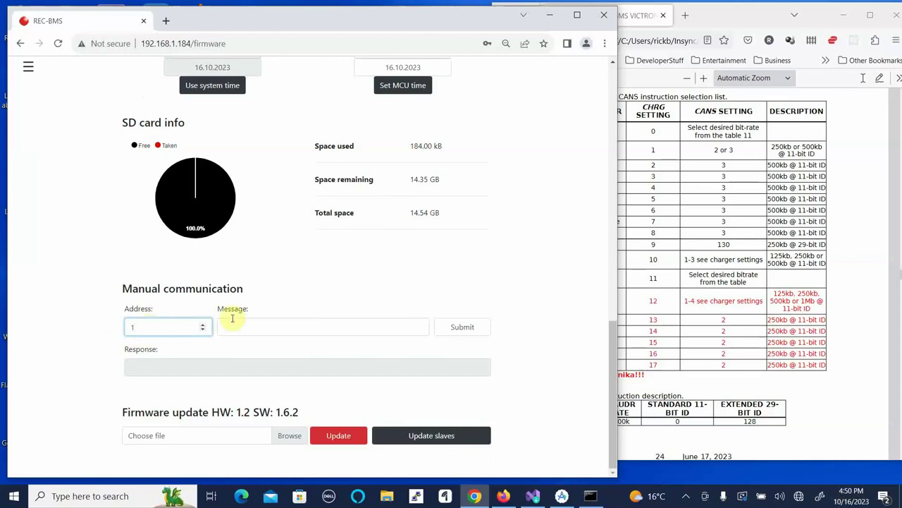
{"action": "left_click", "coordinate": [273, 326]}
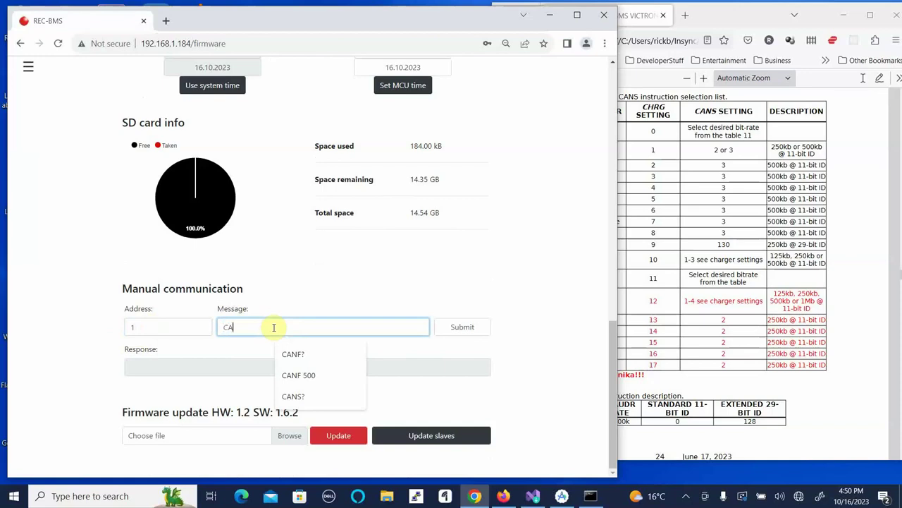
{"action": "type", "text": "CANS?"}
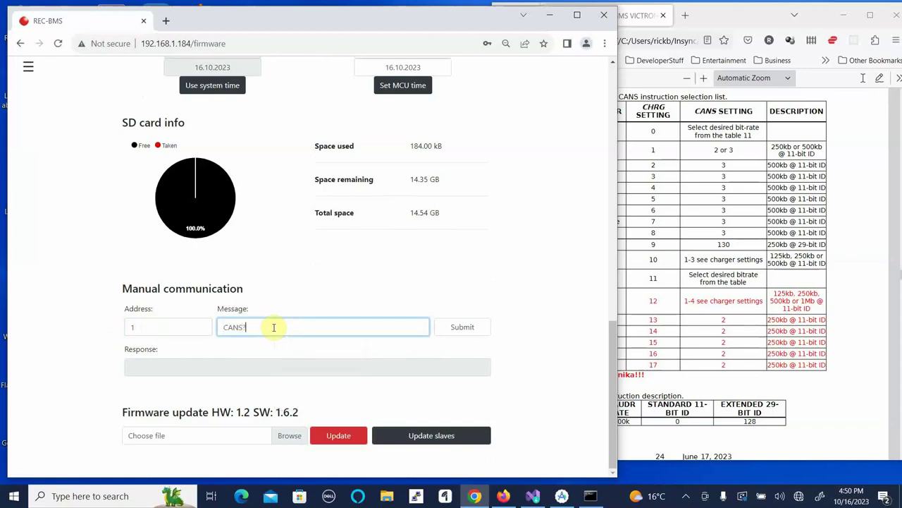
{"action": "left_click", "coordinate": [461, 327]}
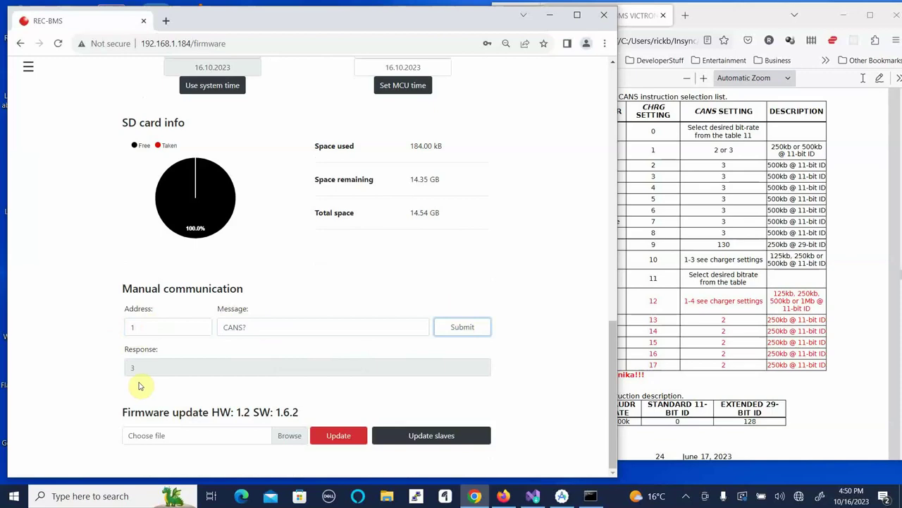
Switch to the BMS manual in Firefox and examine the CHRG and CANS selection table and the CANS baud-rate table.
{"action": "left_click", "coordinate": [817, 431]}
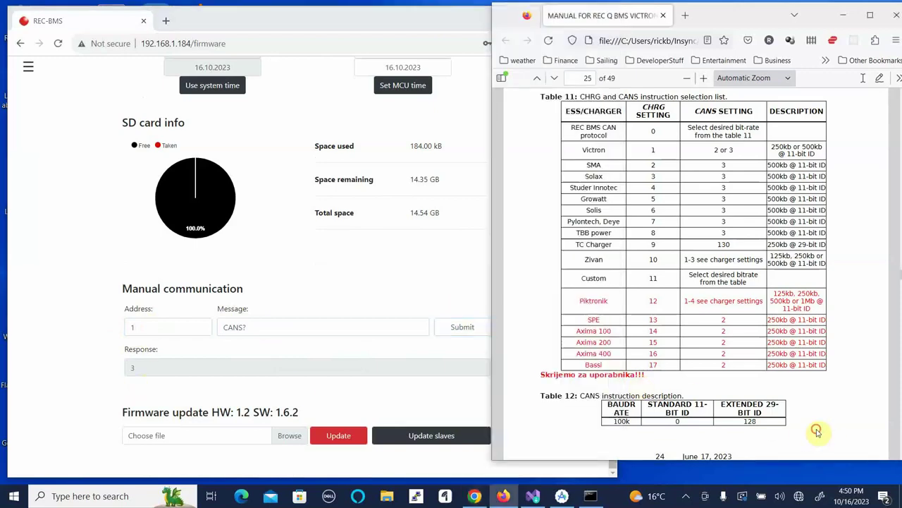
{"action": "scroll", "coordinate": [832, 375], "scroll_direction": "down", "scroll_amount": 5}
{"action": "scroll", "coordinate": [832, 375], "scroll_direction": "up", "scroll_amount": 3}
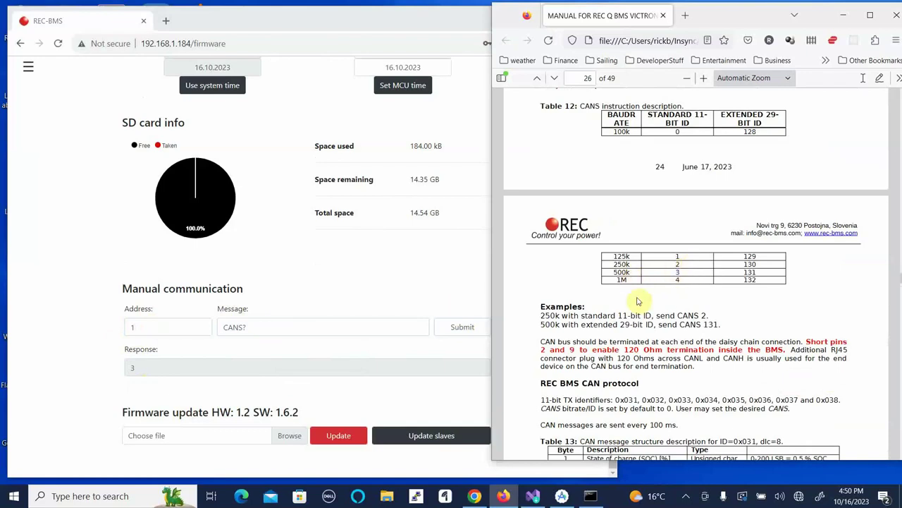
{"action": "scroll", "coordinate": [363, 420], "scroll_direction": "up", "scroll_amount": 4}
{"action": "scroll", "coordinate": [361, 421], "scroll_direction": "down", "scroll_amount": 4}
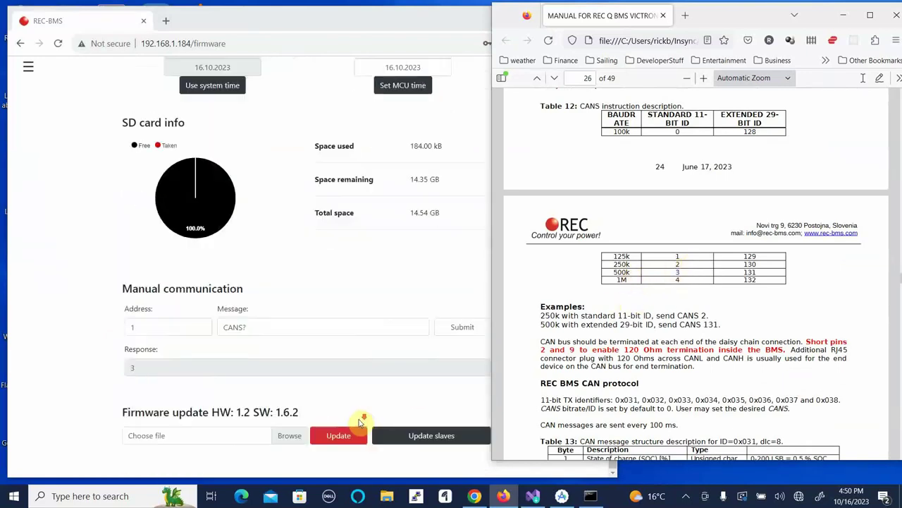
{"action": "scroll", "coordinate": [680, 219], "scroll_direction": "up", "scroll_amount": 4}
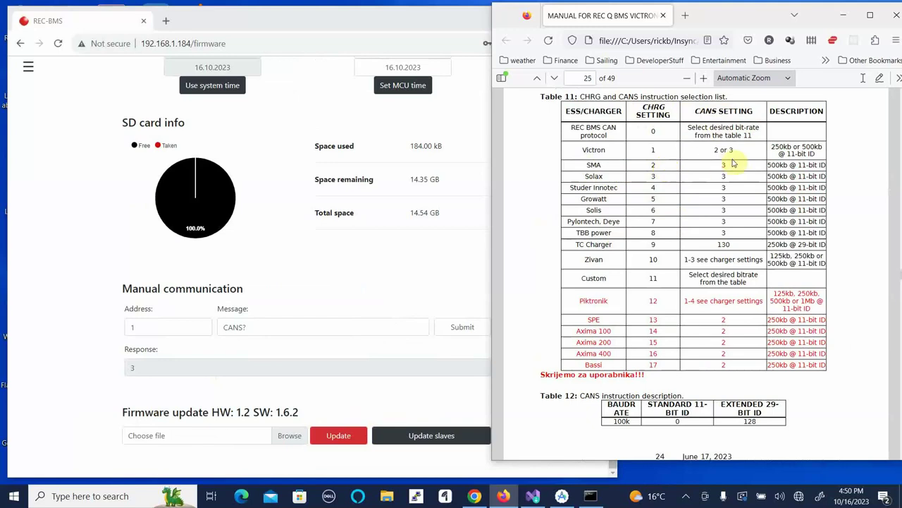
Return to the BMS page in Chrome and send the manual communication message "CHRG 2" to address 1.
{"action": "left_click", "coordinate": [278, 328]}
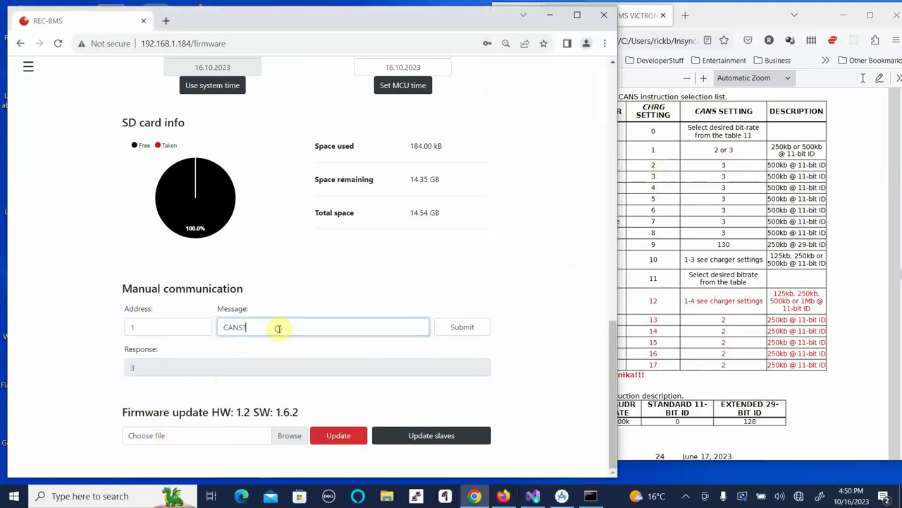
{"action": "key", "text": "BackSpace"}
{"action": "key", "text": "BackSpace"}
{"action": "key", "text": "BackSpace"}
{"action": "key", "text": "BackSpace"}
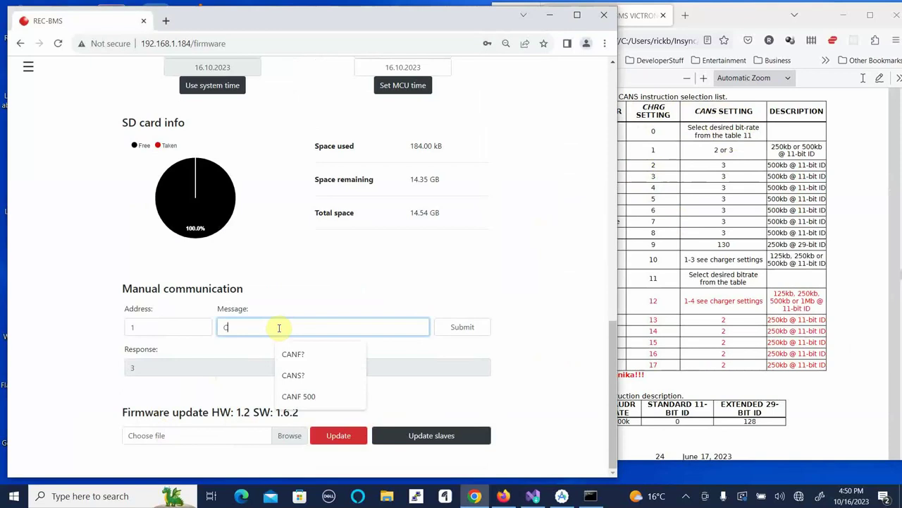
{"action": "type", "text": "HRG"}
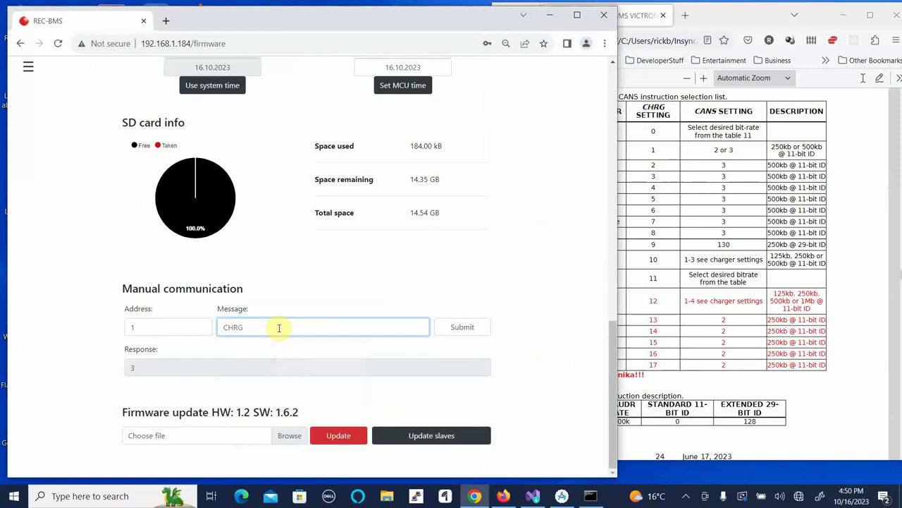
{"action": "key", "text": "Return"}
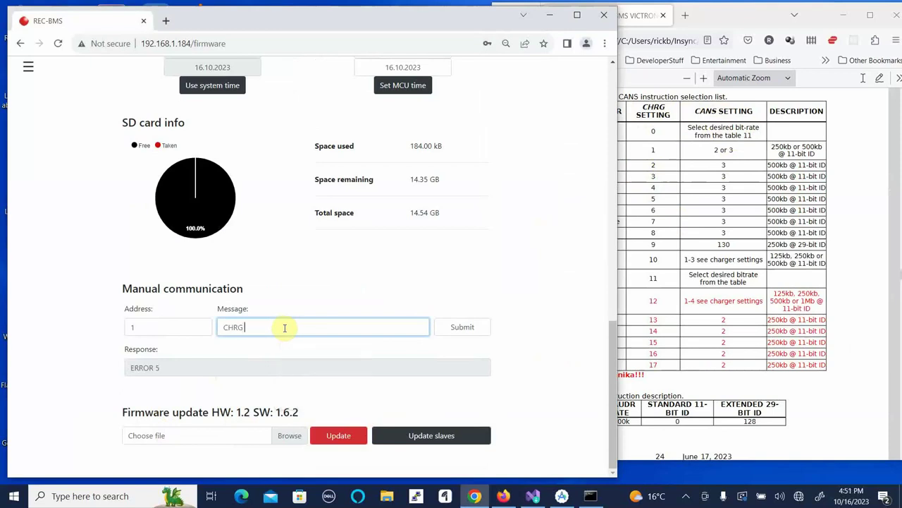
{"action": "left_click", "coordinate": [459, 326]}
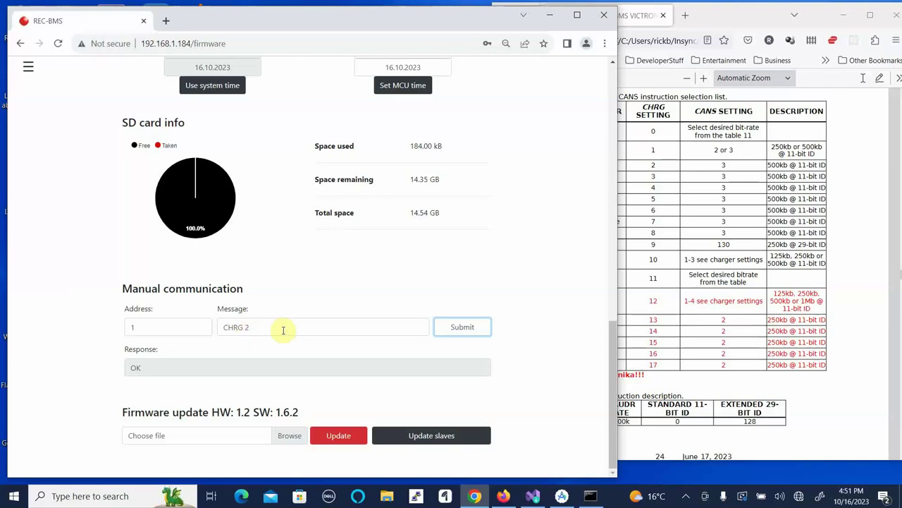
Replace the manual communication message with "CANS 3" and submit it to address 1.
{"action": "left_click_drag", "start_coordinate": [262, 327], "coordinate": [222, 328]}
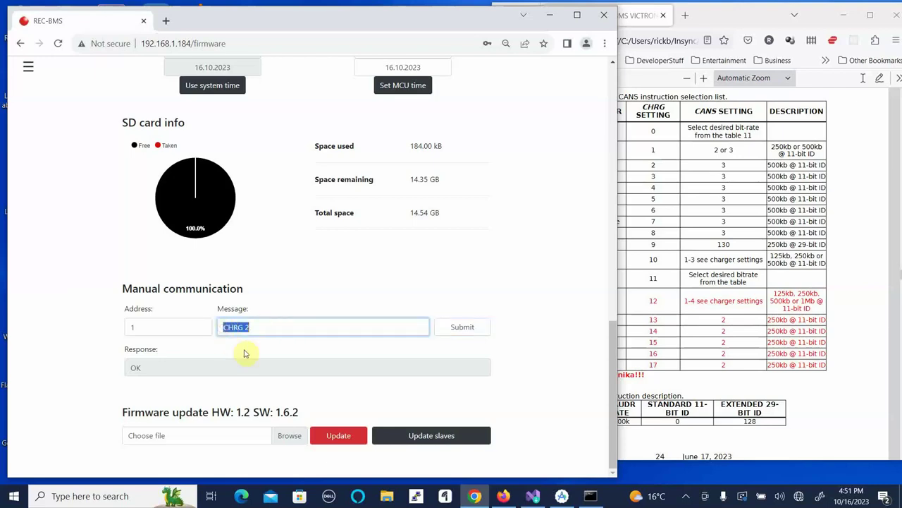
{"action": "type", "text": "CAN"}
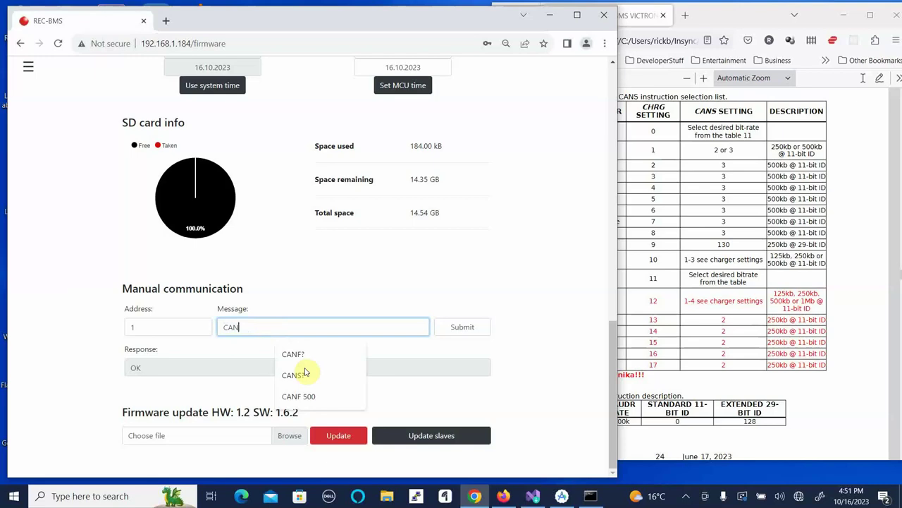
{"action": "type", "text": "S"}
{"action": "key", "text": "Escape"}
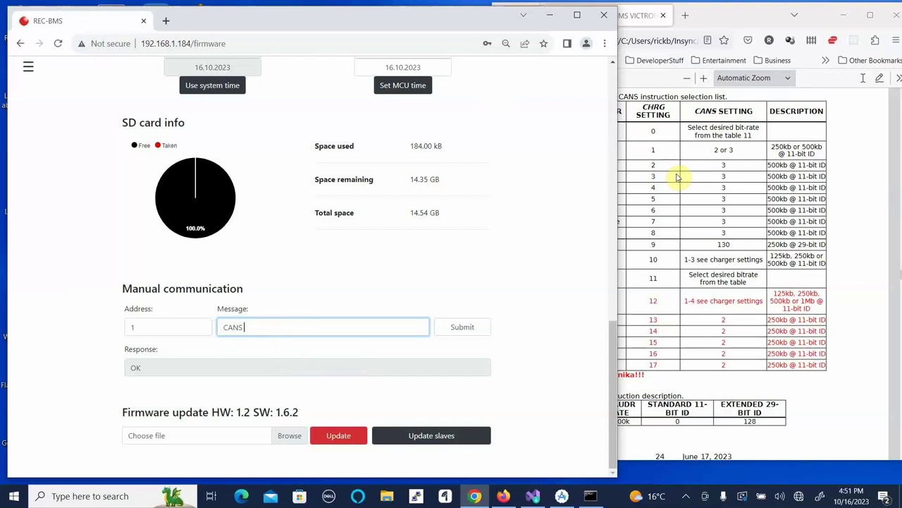
{"action": "type", "text": "3"}
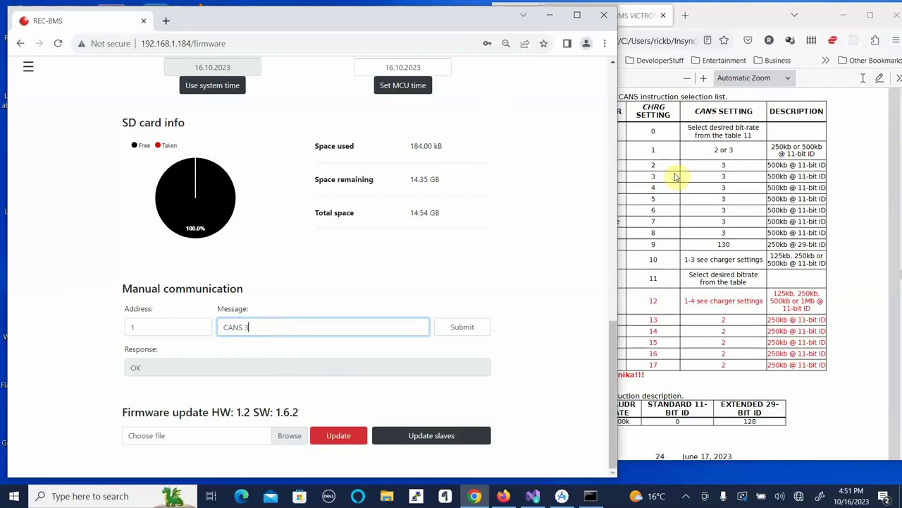
{"action": "left_click", "coordinate": [459, 328]}
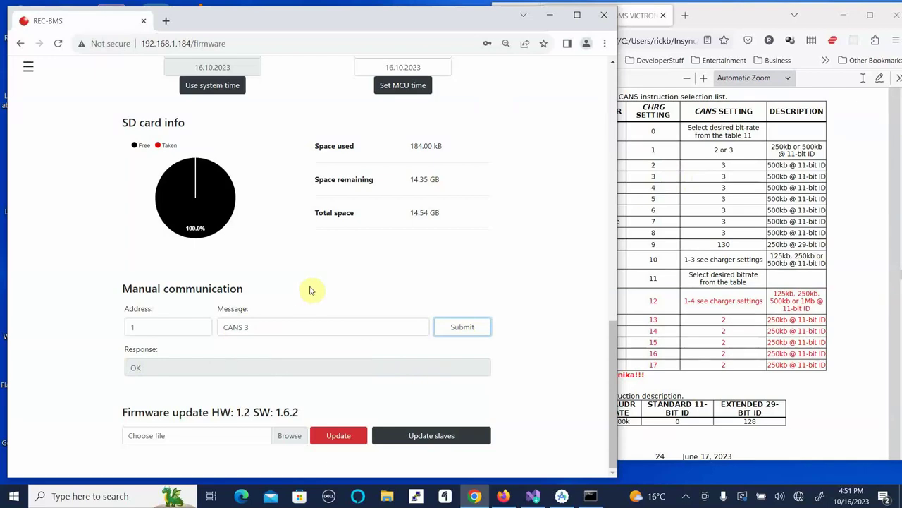
Set the shunt to 300A/50mV in the current settings of the Settings page.
{"action": "left_click", "coordinate": [28, 70]}
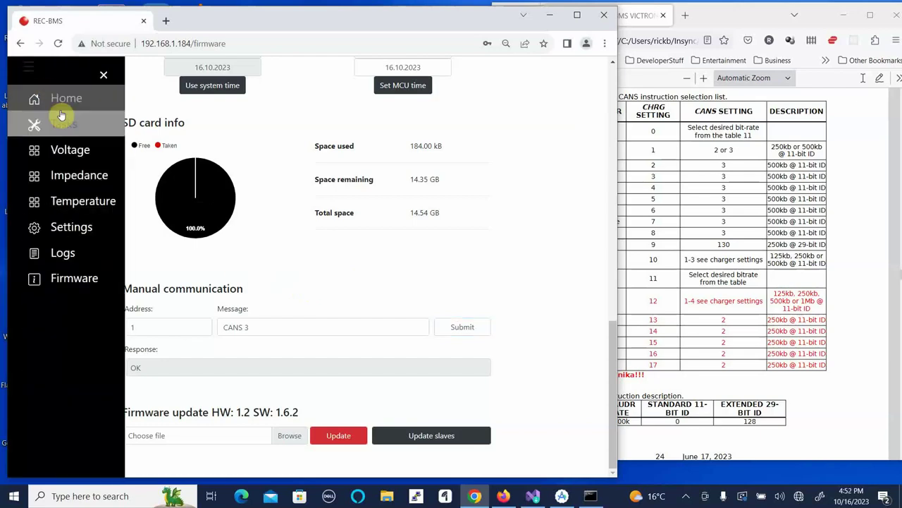
{"action": "left_click", "coordinate": [80, 227]}
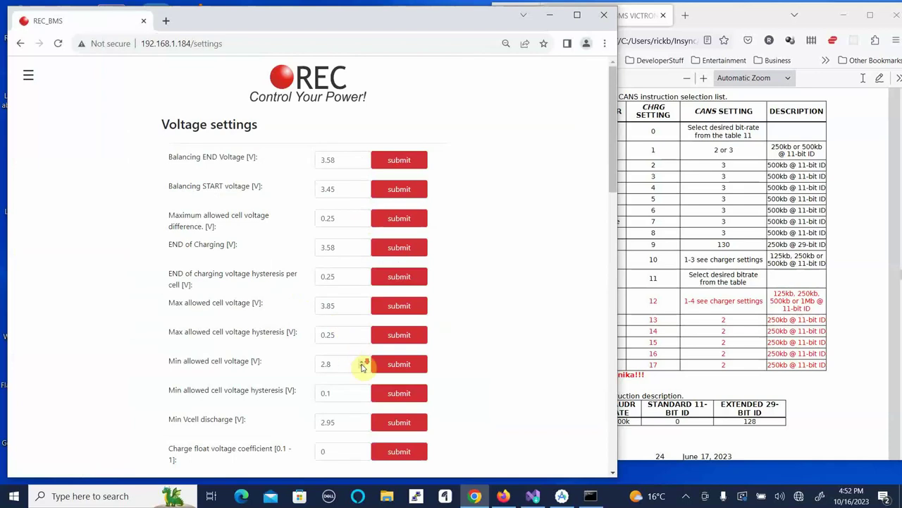
{"action": "scroll", "coordinate": [362, 365], "scroll_direction": "down", "scroll_amount": 4}
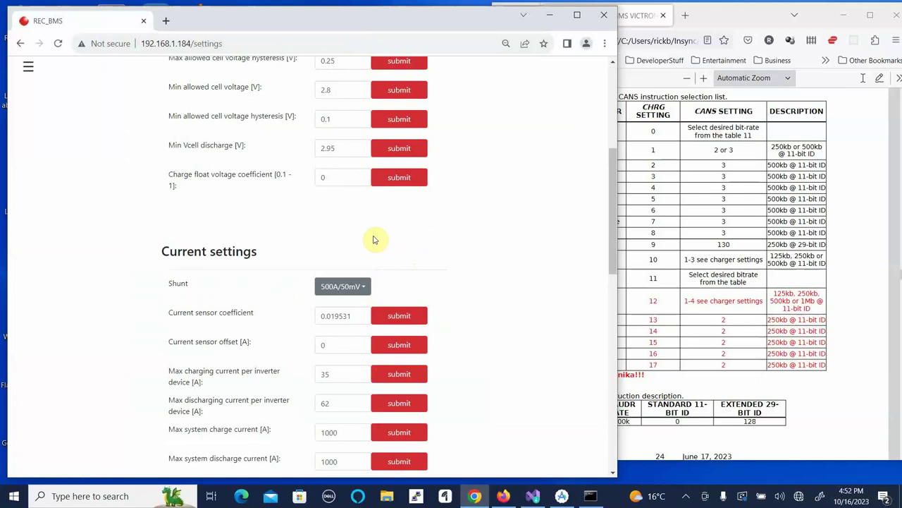
{"action": "left_click", "coordinate": [364, 289]}
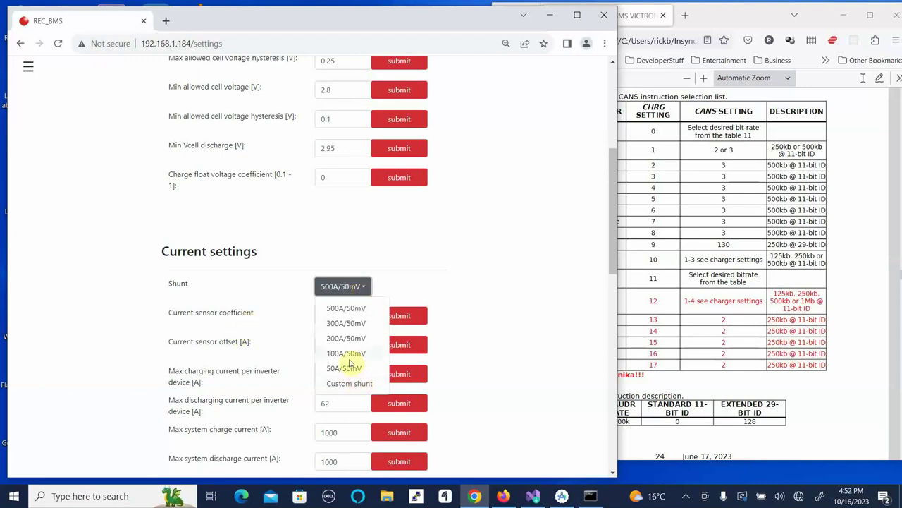
{"action": "left_click", "coordinate": [340, 322]}
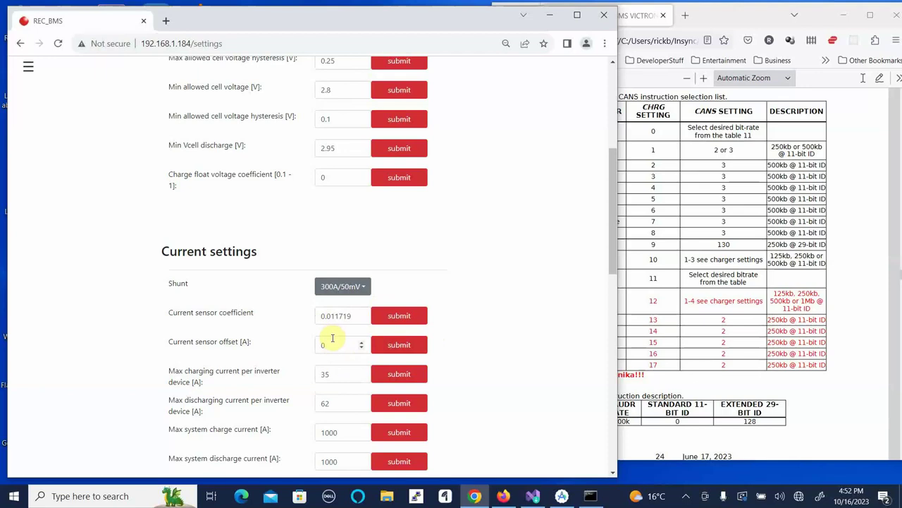
Review the per-inverter and system current limits and the charging and discharging coefficients in the current settings.
{"action": "scroll", "coordinate": [332, 338], "scroll_direction": "down", "scroll_amount": 4}
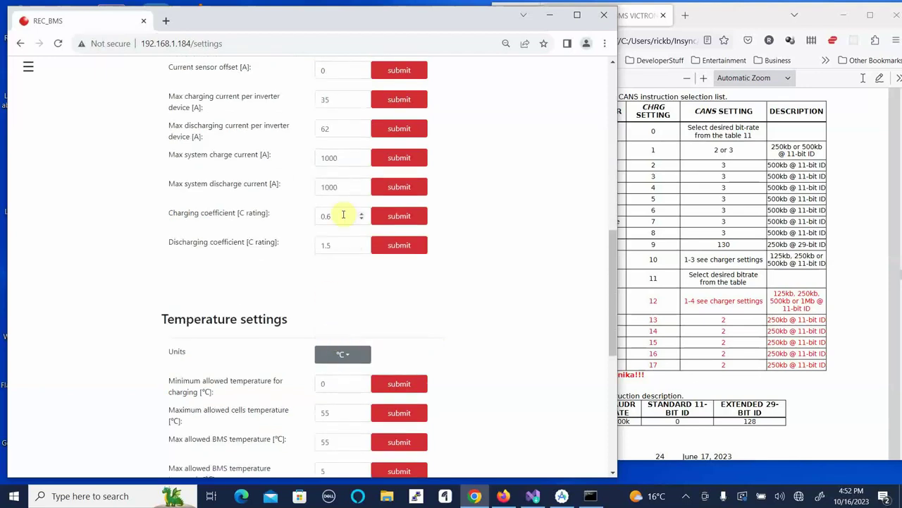
{"action": "left_click", "coordinate": [342, 102]}
{"action": "scroll", "coordinate": [433, 159], "scroll_direction": "up", "scroll_amount": 4}
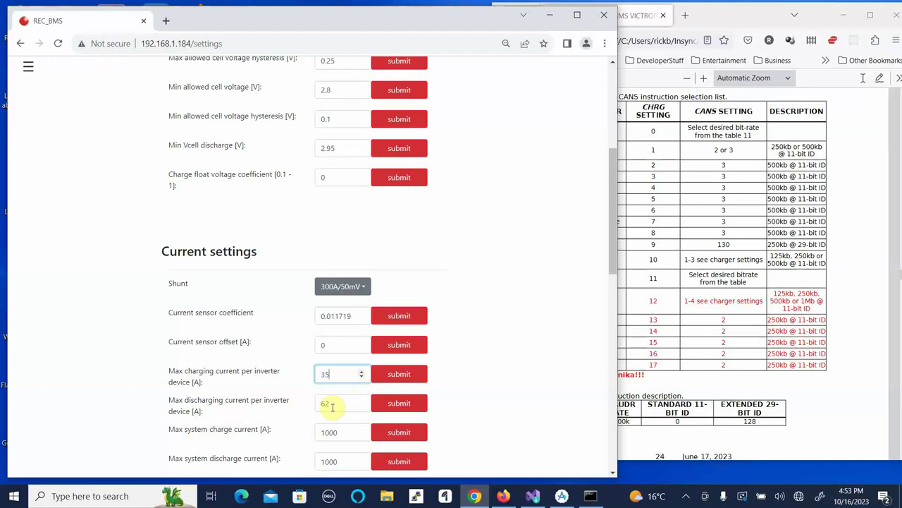
{"action": "scroll", "coordinate": [556, 337], "scroll_direction": "down", "scroll_amount": 3}
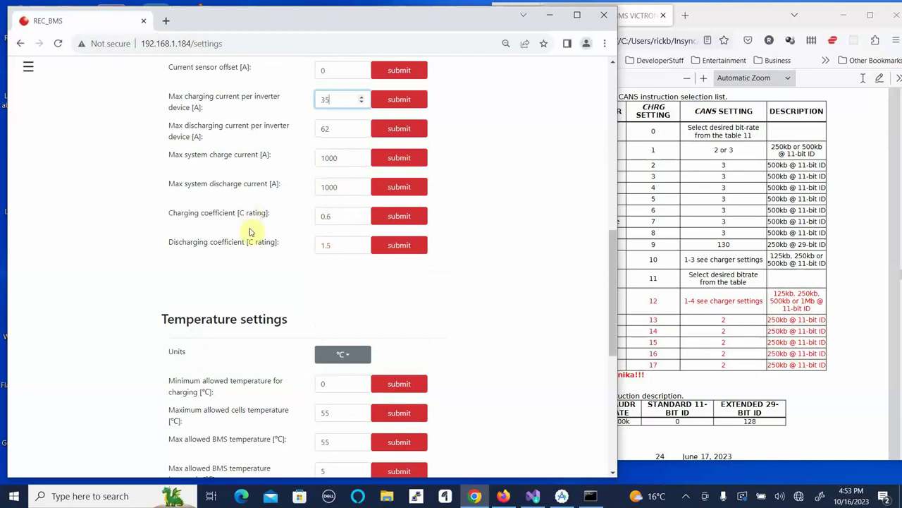
Switch the temperature settings' units to °F.
{"action": "scroll", "coordinate": [427, 270], "scroll_direction": "down", "scroll_amount": 4}
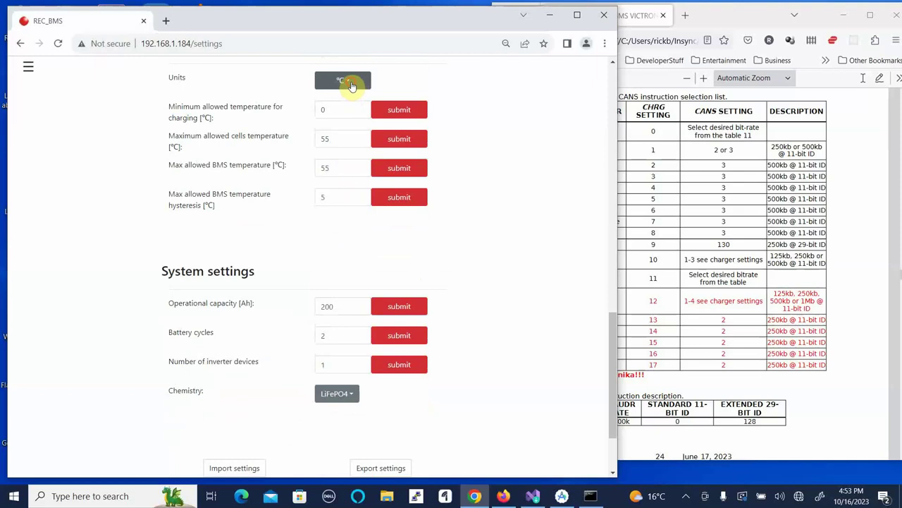
{"action": "left_click", "coordinate": [352, 83]}
{"action": "left_click", "coordinate": [334, 120]}
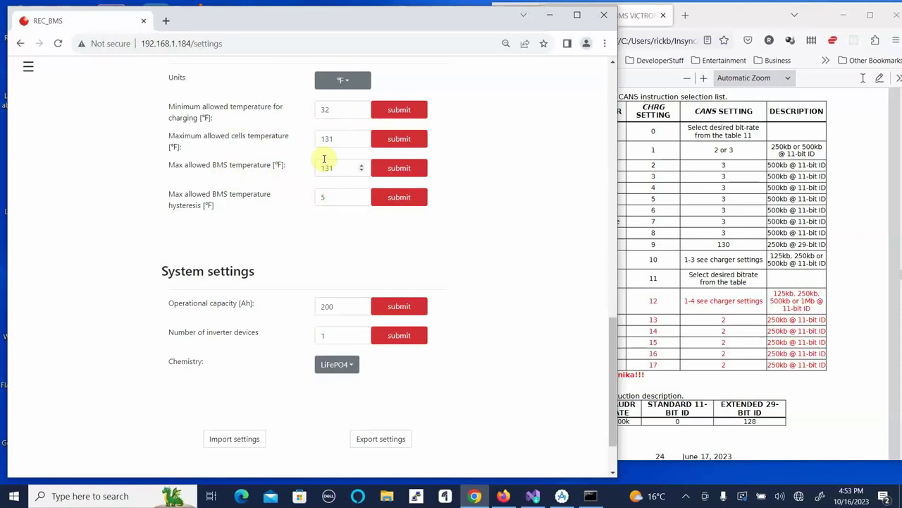
{"action": "mouse_move", "coordinate": [344, 164]}
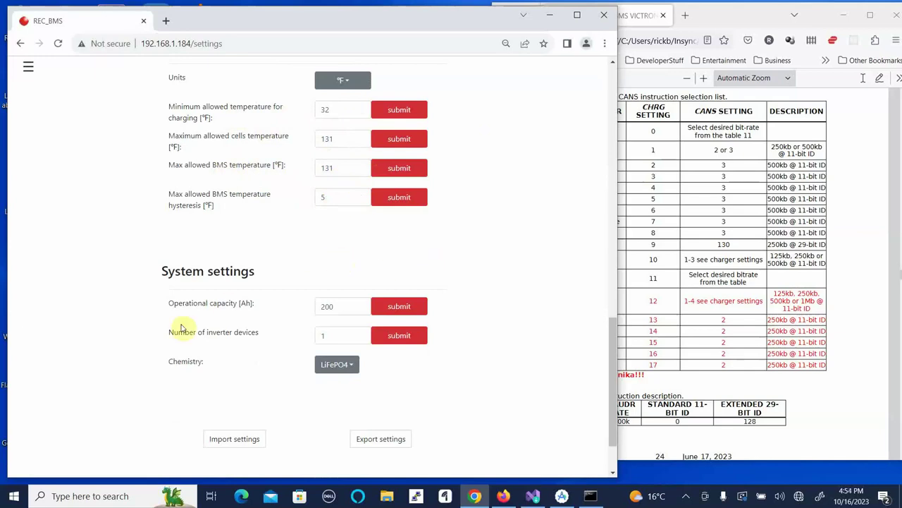
Set the operational capacity to 230 Ah in the system settings and submit it.
{"action": "left_click", "coordinate": [338, 306]}
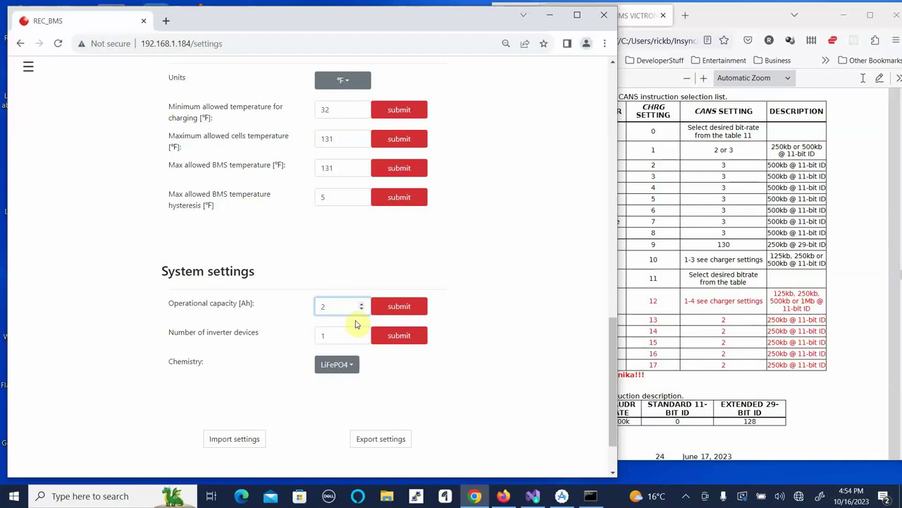
{"action": "type", "text": "30"}
{"action": "left_click", "coordinate": [399, 305]}
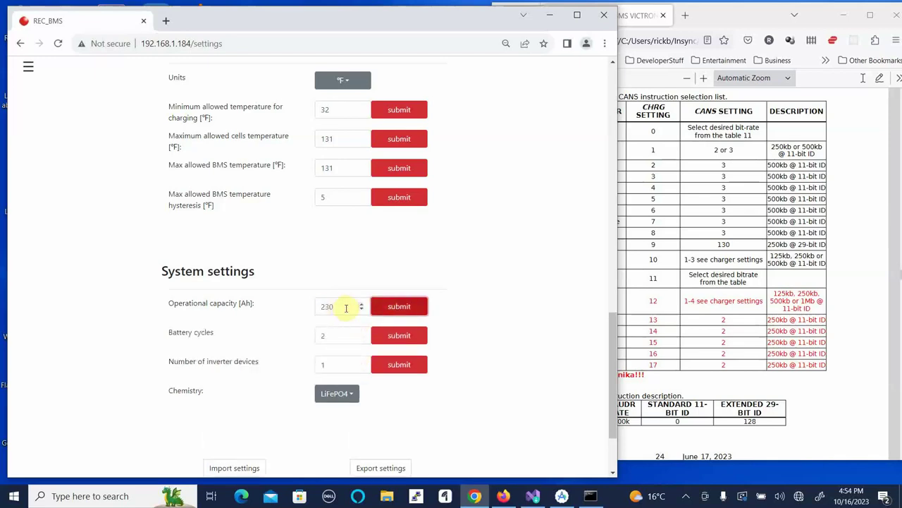
{"action": "left_click", "coordinate": [346, 308]}
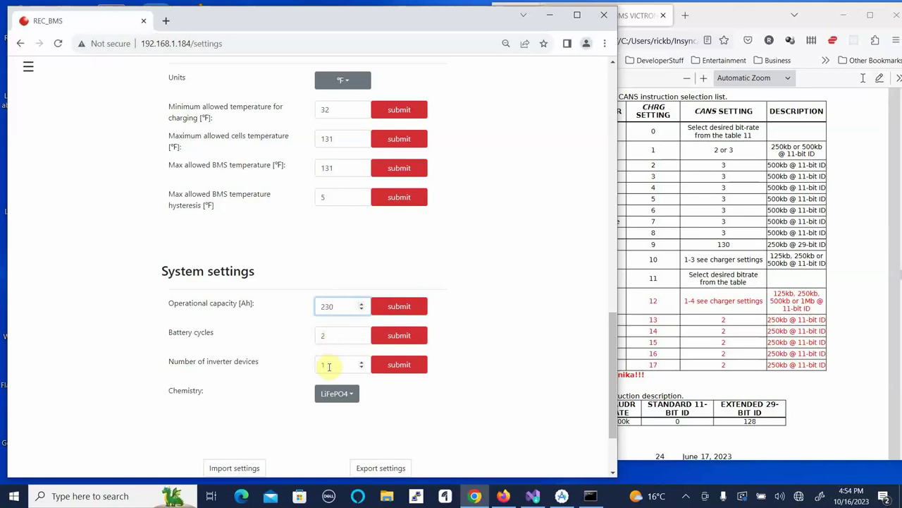
Select LiFePO4 as the battery chemistry in the system settings and check the import, export and lock options below.
{"action": "left_click", "coordinate": [329, 393]}
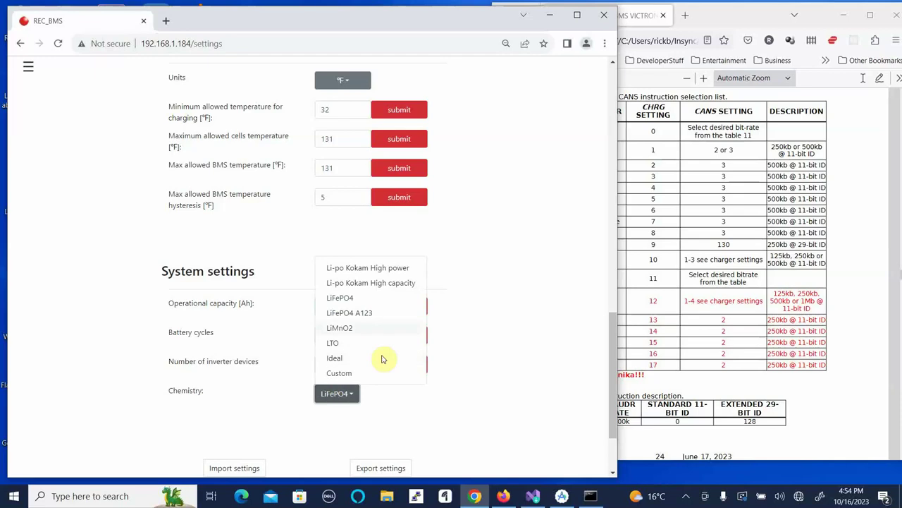
{"action": "left_click", "coordinate": [342, 301]}
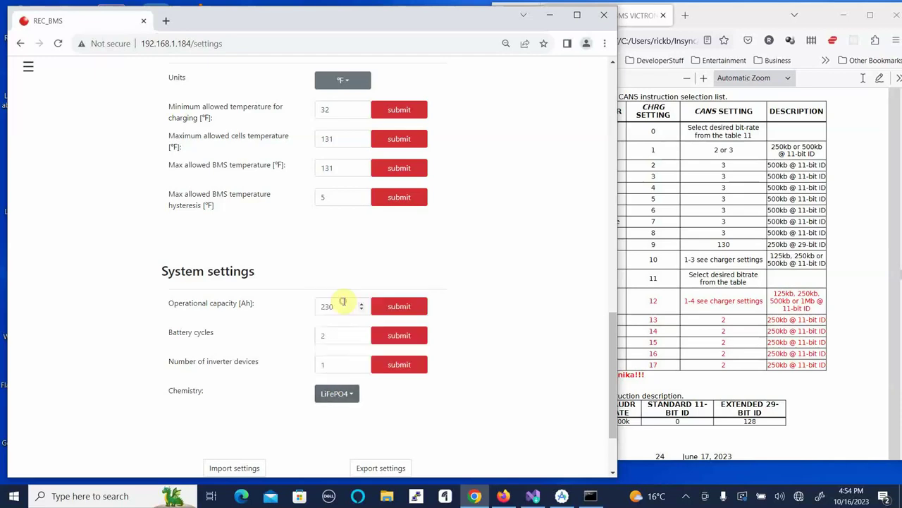
{"action": "scroll", "coordinate": [404, 381], "scroll_direction": "down", "scroll_amount": 2}
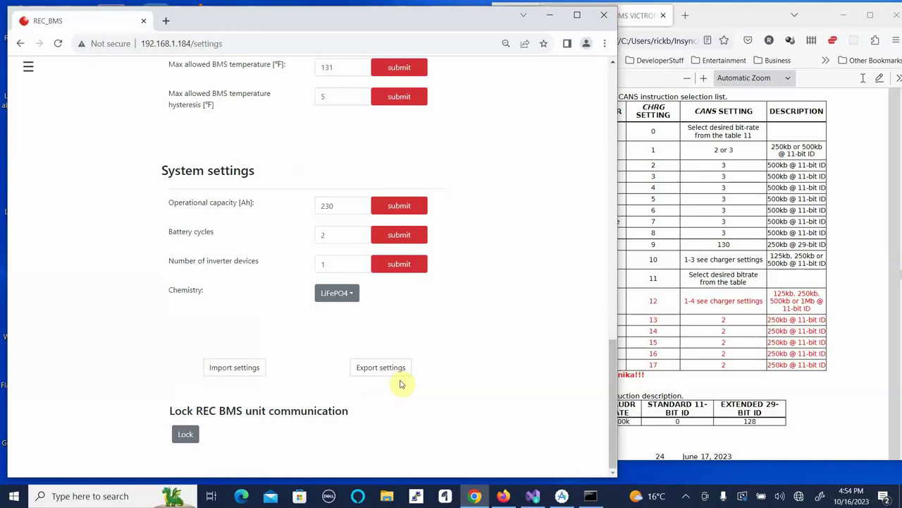
Return to the Home page and review the battery overview and task status.
{"action": "scroll", "coordinate": [398, 381], "scroll_direction": "up", "scroll_amount": 15}
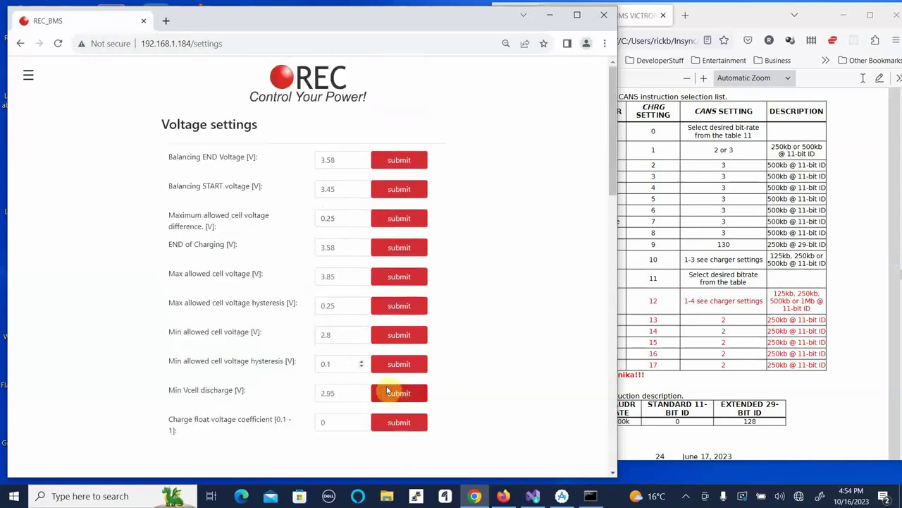
{"action": "left_click", "coordinate": [27, 77]}
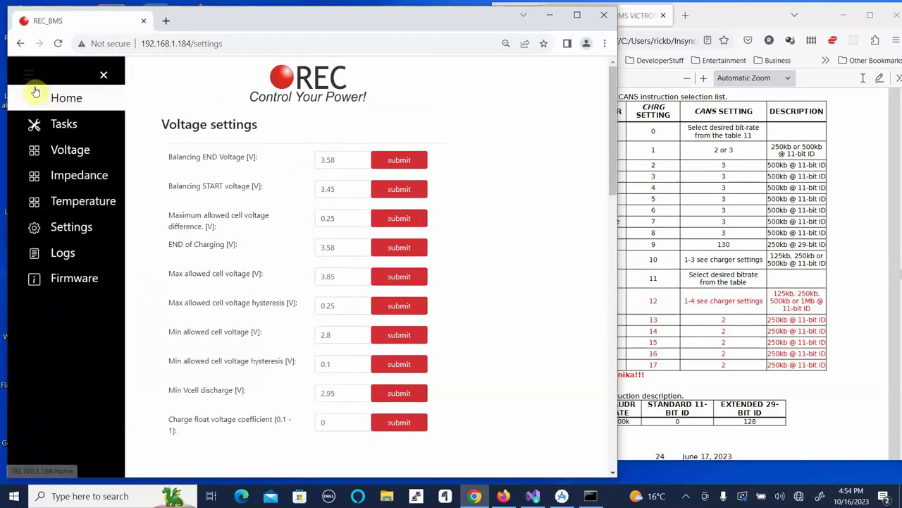
{"action": "left_click", "coordinate": [69, 100]}
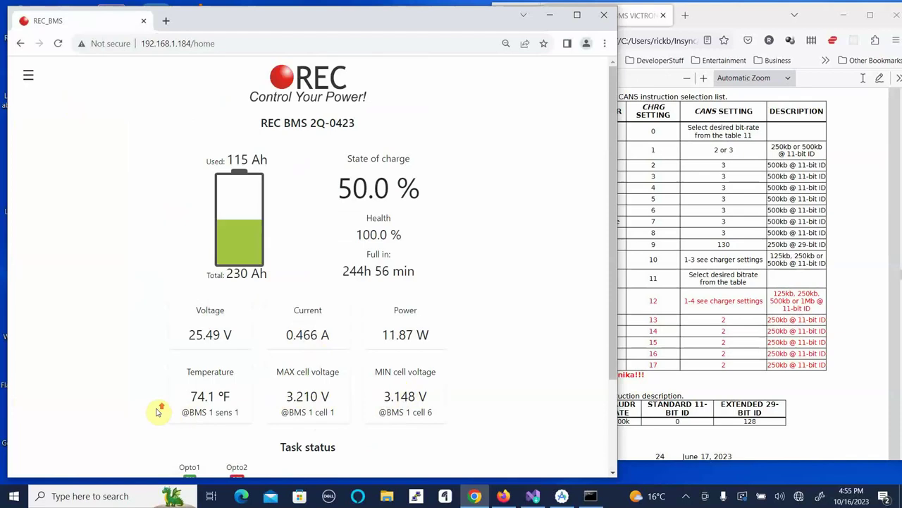
{"action": "scroll", "coordinate": [134, 206], "scroll_direction": "down", "scroll_amount": 3}
{"action": "scroll", "coordinate": [134, 206], "scroll_direction": "up", "scroll_amount": 3}
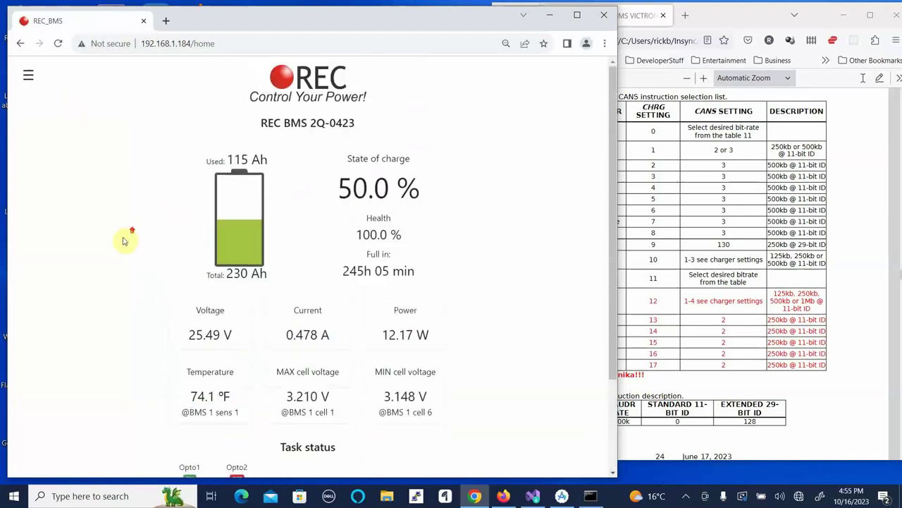
Open the Tasks page and select the Opto1 output.
{"action": "left_click", "coordinate": [29, 76]}
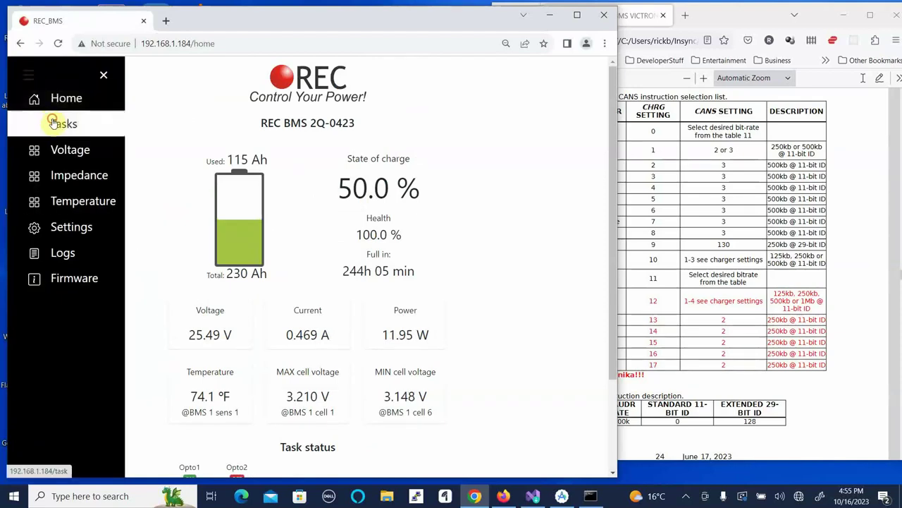
{"action": "left_click", "coordinate": [53, 122]}
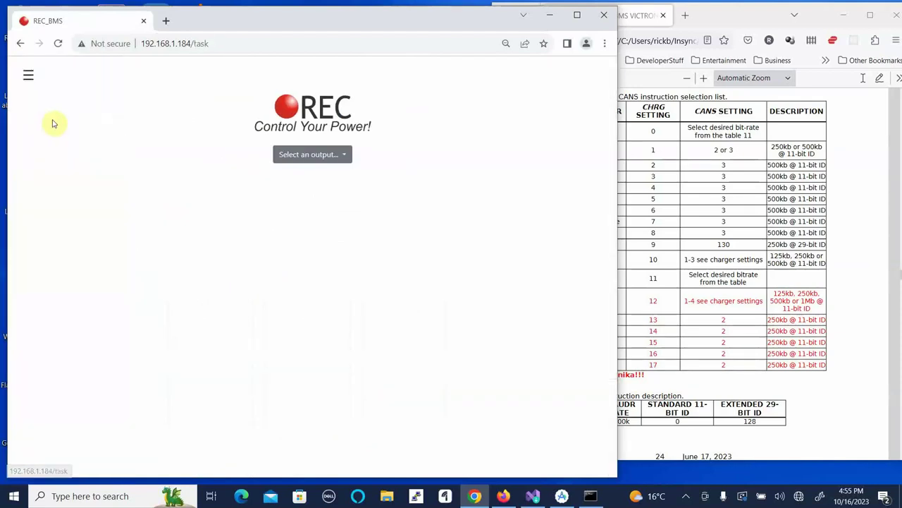
{"action": "left_click", "coordinate": [312, 156]}
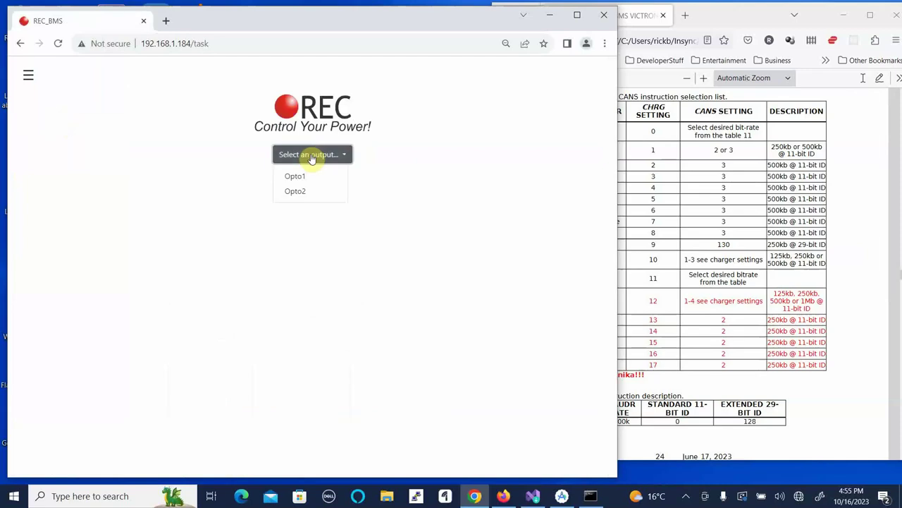
{"action": "left_click", "coordinate": [294, 176]}
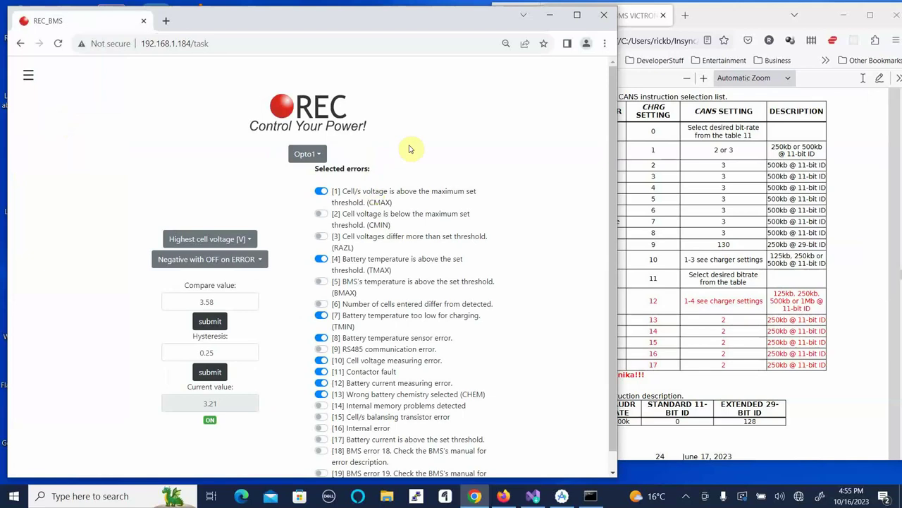
Choose Highest cell voltage [V] as Opto1's control parameter and check its polarity options, leaving Negative with OFF on ERROR.
{"action": "left_click", "coordinate": [250, 241]}
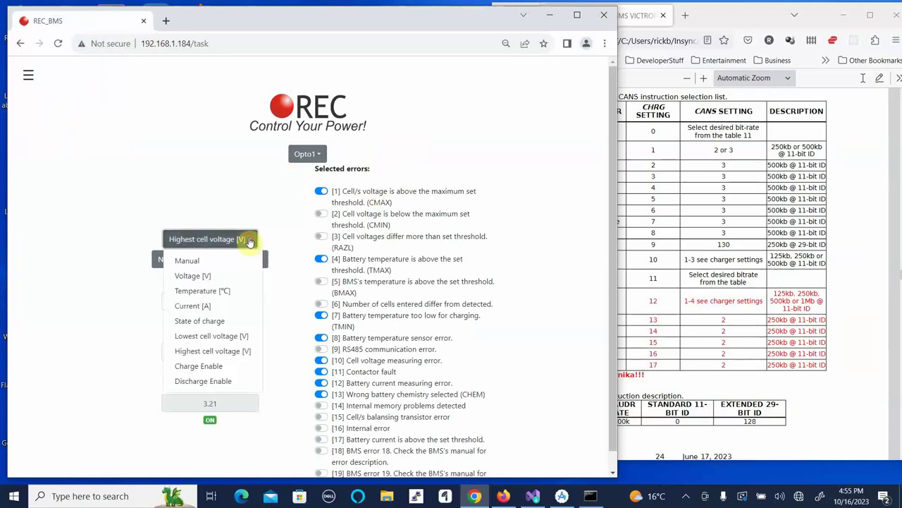
{"action": "left_click", "coordinate": [249, 240]}
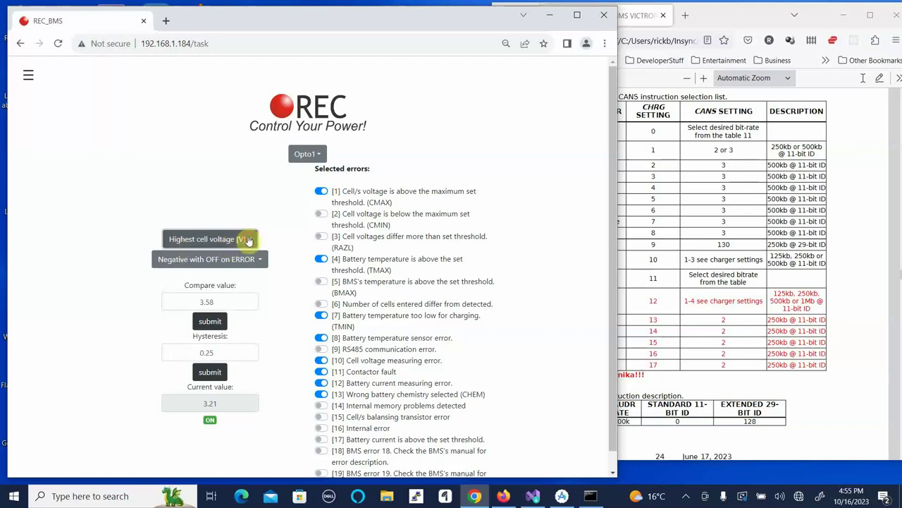
{"action": "left_click", "coordinate": [248, 241]}
{"action": "left_click", "coordinate": [249, 241]}
{"action": "left_click", "coordinate": [246, 240]}
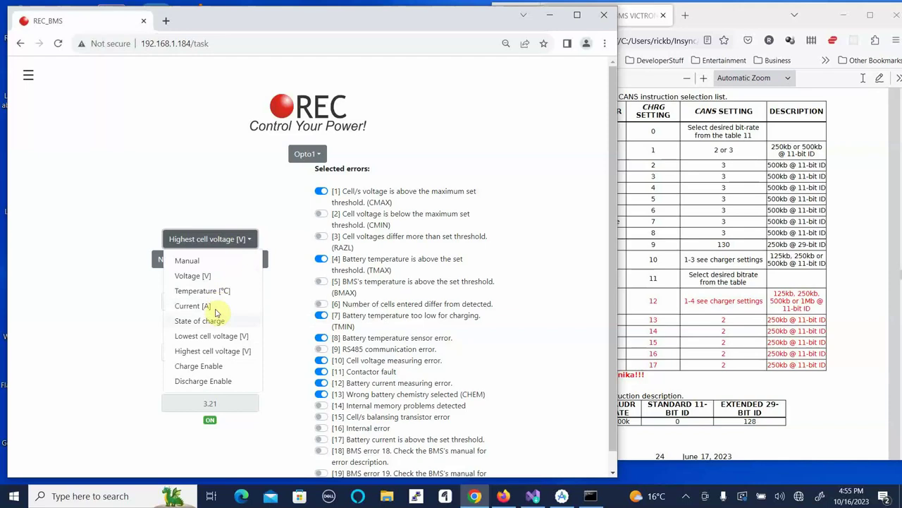
{"action": "left_click", "coordinate": [209, 350]}
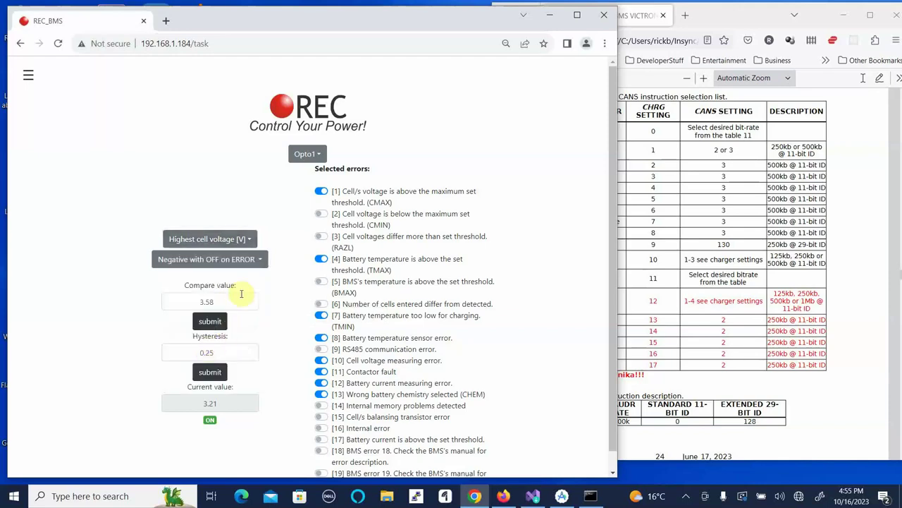
{"action": "left_click", "coordinate": [257, 261]}
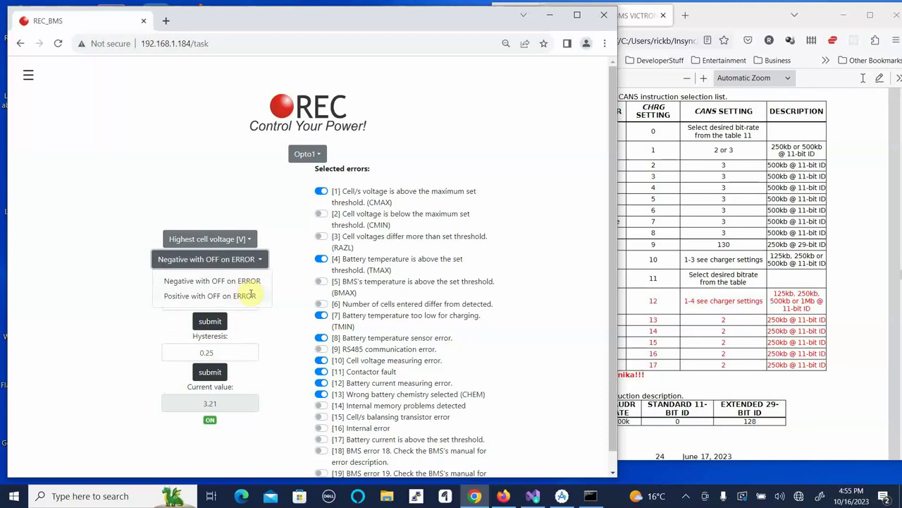
{"action": "left_click", "coordinate": [278, 299]}
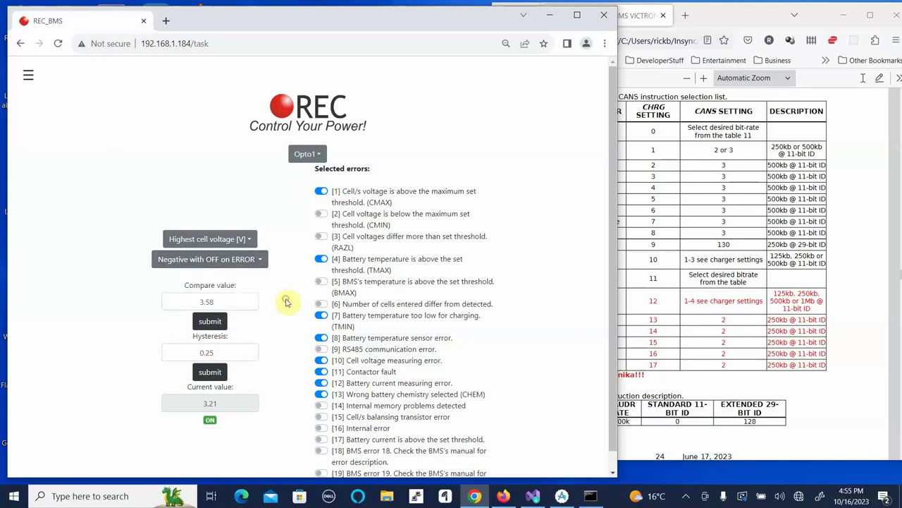
Set Opto1's compare value to 3.58 and submit it.
{"action": "left_click", "coordinate": [232, 297]}
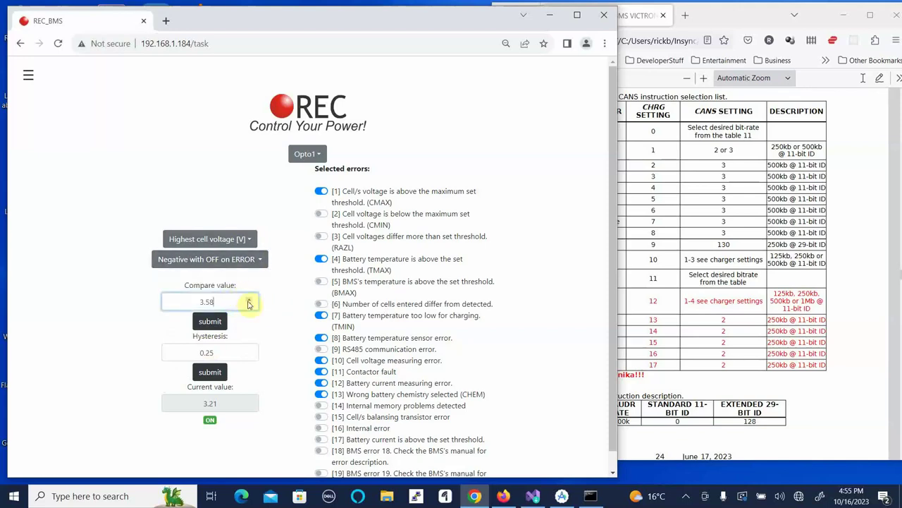
{"action": "left_click", "coordinate": [249, 299]}
{"action": "left_click", "coordinate": [249, 302]}
{"action": "left_click_drag", "start_coordinate": [234, 304], "coordinate": [203, 306]}
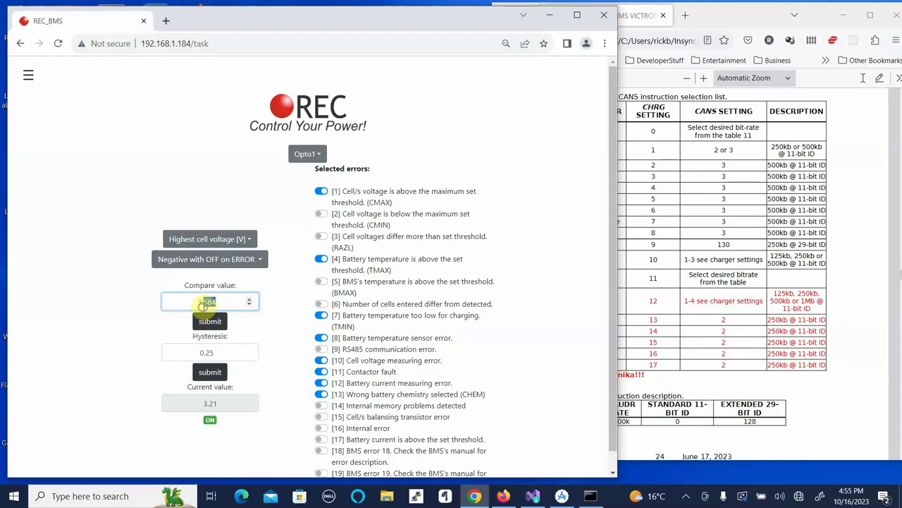
{"action": "type", "text": "58"}
{"action": "left_click", "coordinate": [210, 321]}
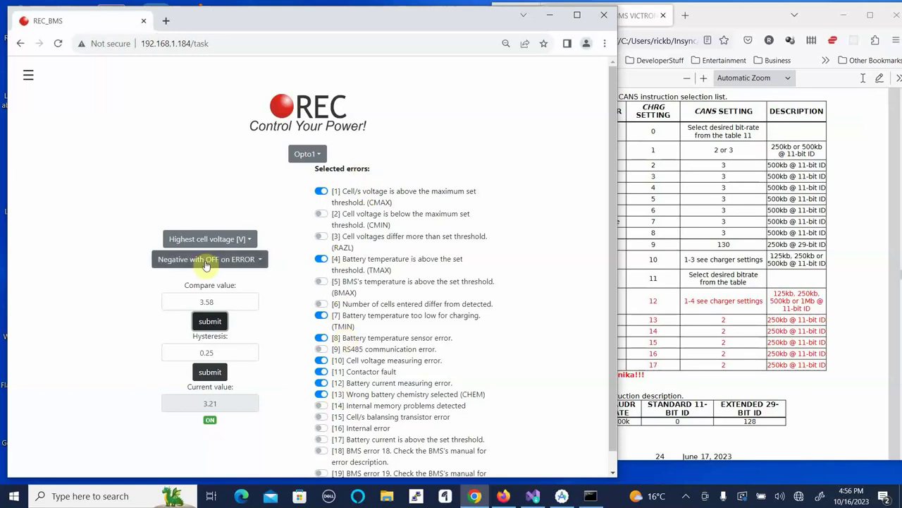
Switch to the Opto2 output and set it to State of charge with Positive with OFF on ERROR.
{"action": "left_click", "coordinate": [313, 159]}
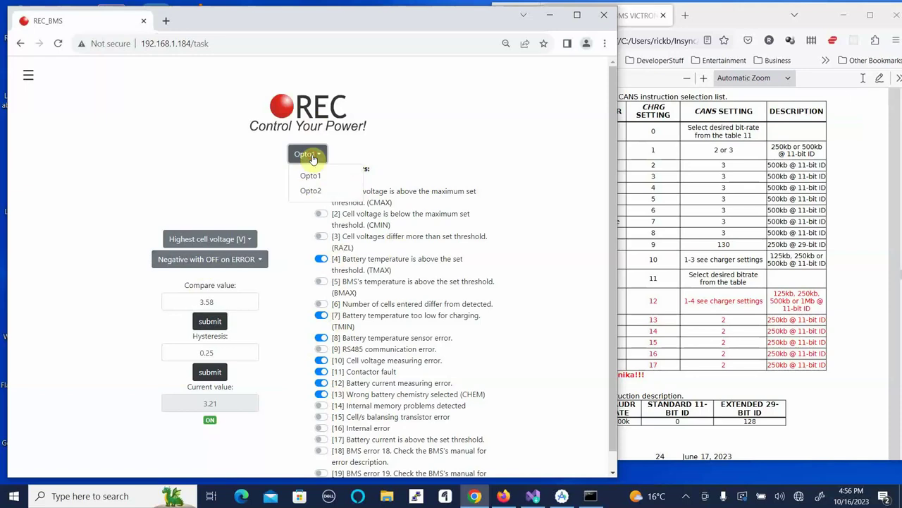
{"action": "left_click", "coordinate": [311, 190]}
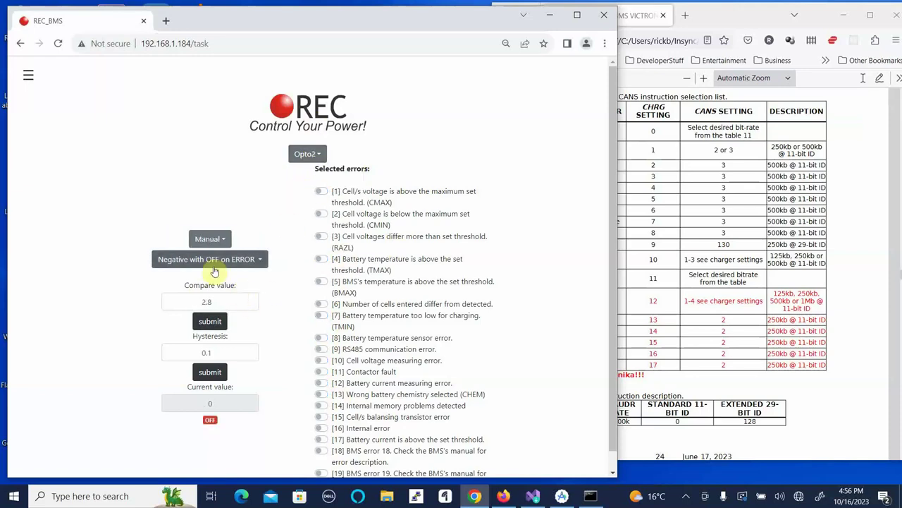
{"action": "left_click", "coordinate": [215, 241]}
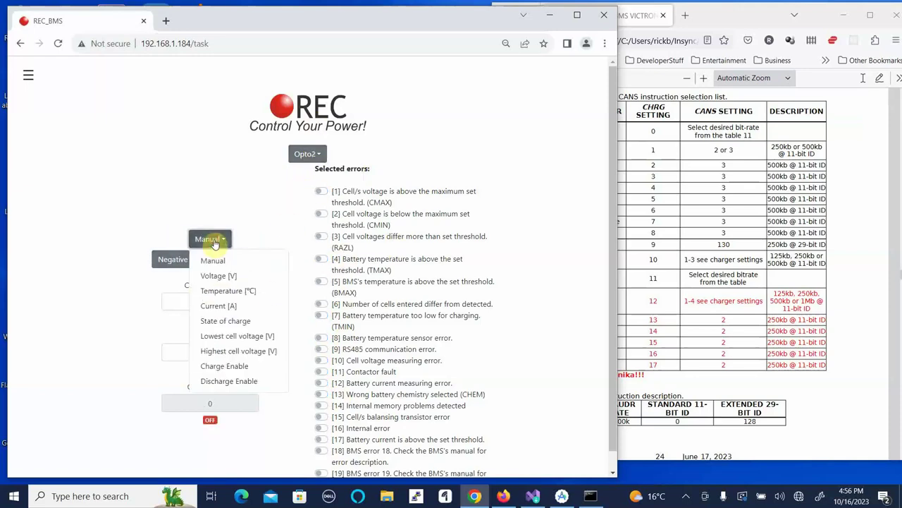
{"action": "left_click", "coordinate": [225, 322]}
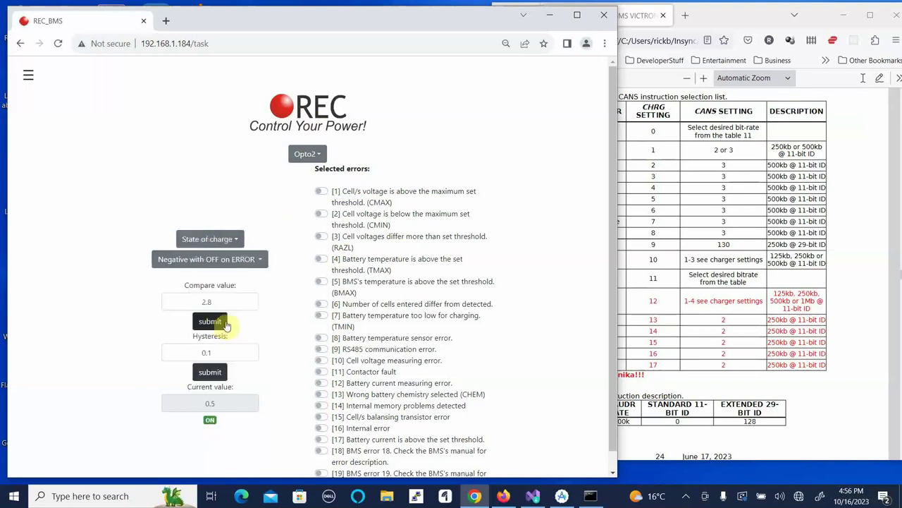
{"action": "left_click", "coordinate": [250, 260]}
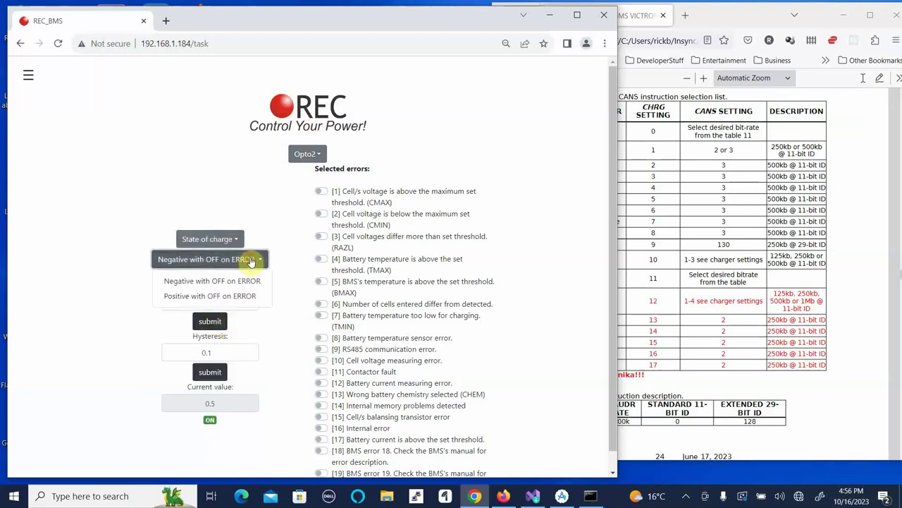
{"action": "left_click", "coordinate": [215, 297]}
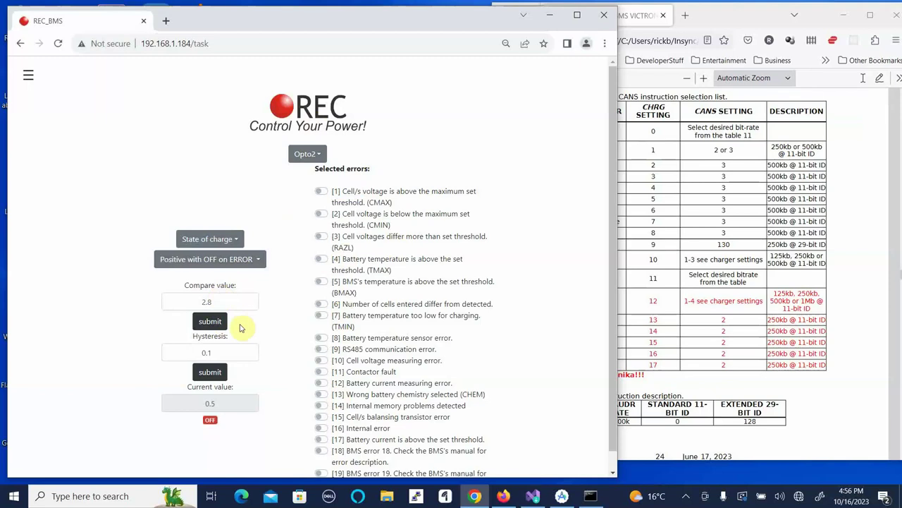
Try to set Opto2's compare value to .50 and its hysteresis to 0.05.
{"action": "double_click", "coordinate": [224, 301]}
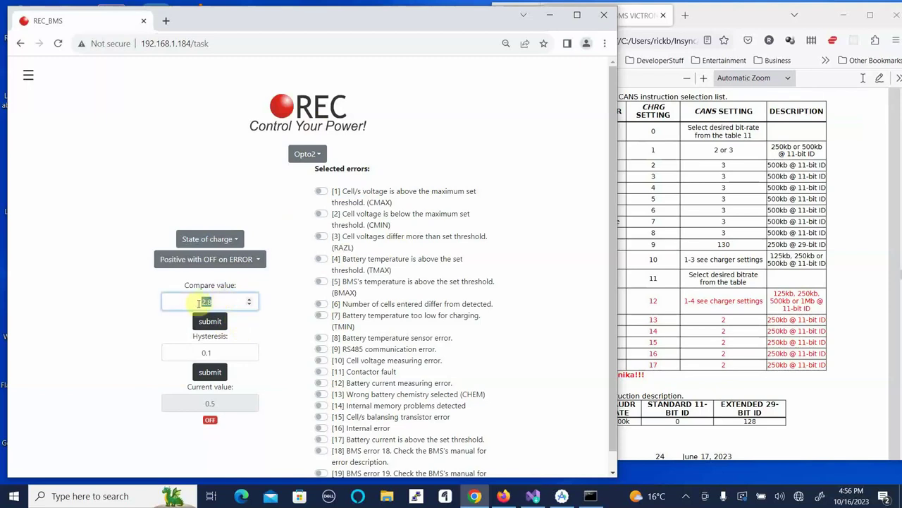
{"action": "key", "text": "BackSpace"}
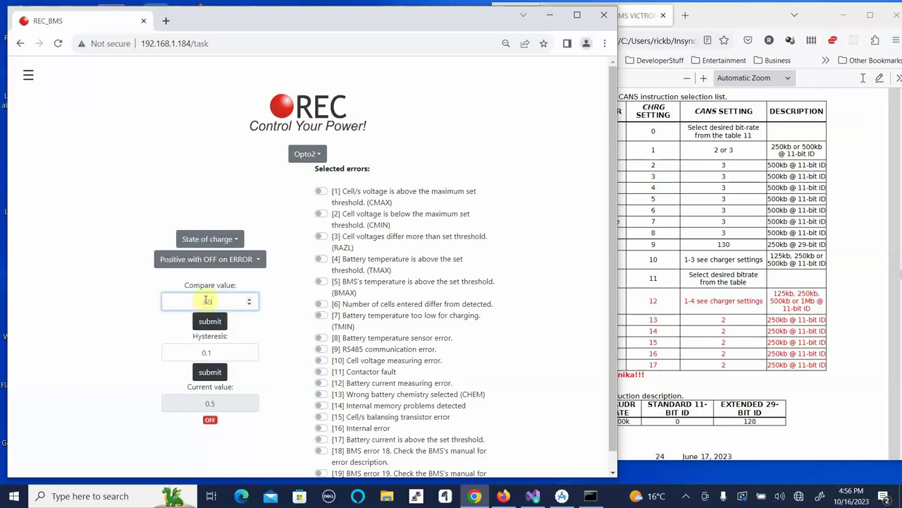
{"action": "type", "text": ".50"}
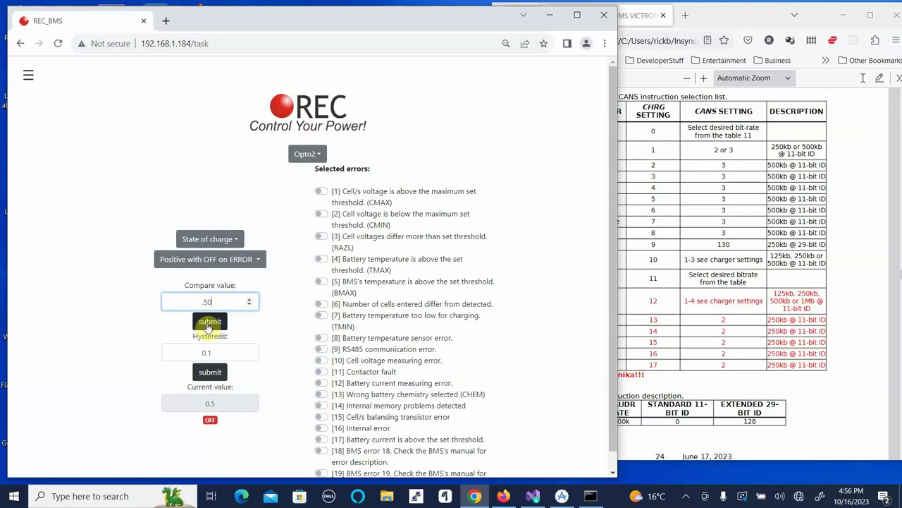
{"action": "left_click", "coordinate": [209, 325]}
{"action": "left_click", "coordinate": [215, 355]}
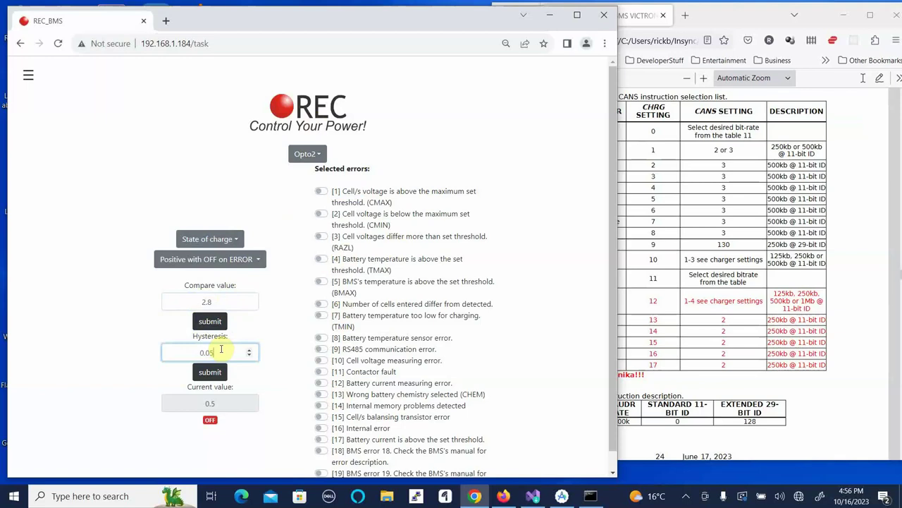
{"action": "left_click", "coordinate": [212, 321]}
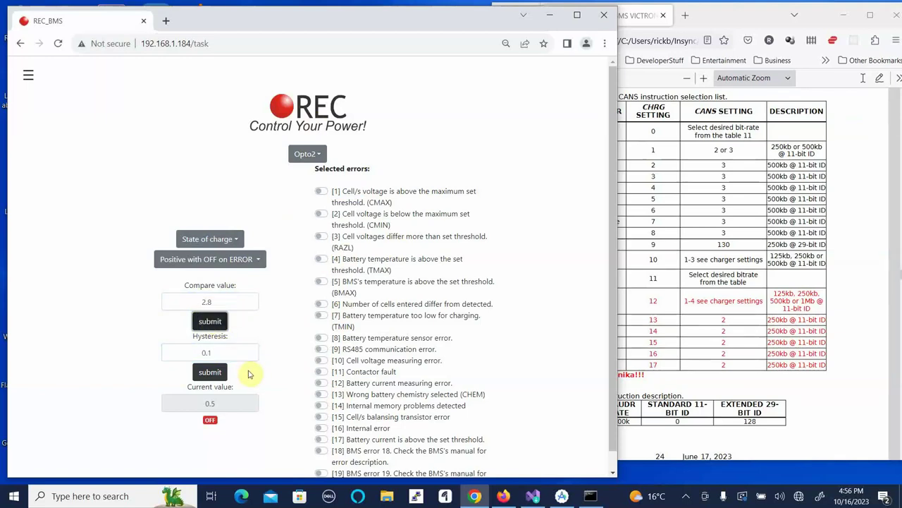
Submit a compare value of .5 and a hysteresis of 0.05 for Opto2, and look over its error list.
{"action": "left_click_drag", "start_coordinate": [219, 300], "coordinate": [201, 299]}
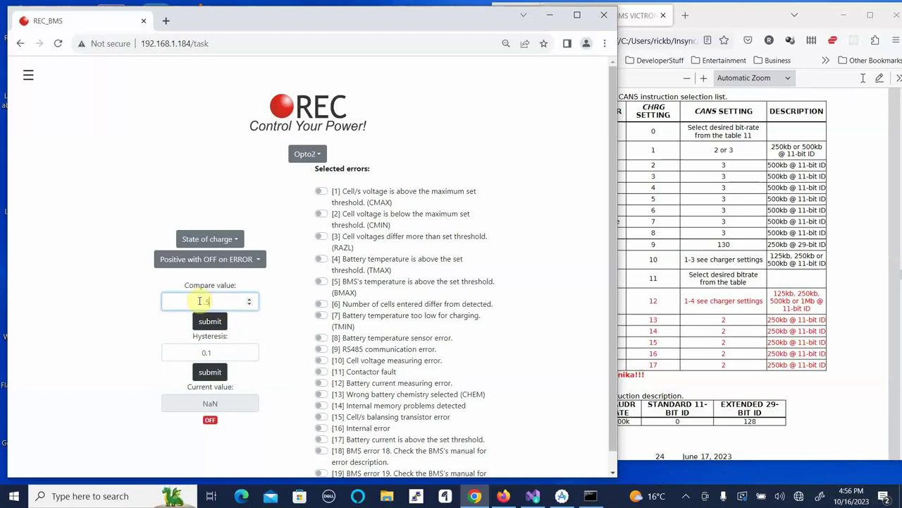
{"action": "left_click", "coordinate": [211, 322]}
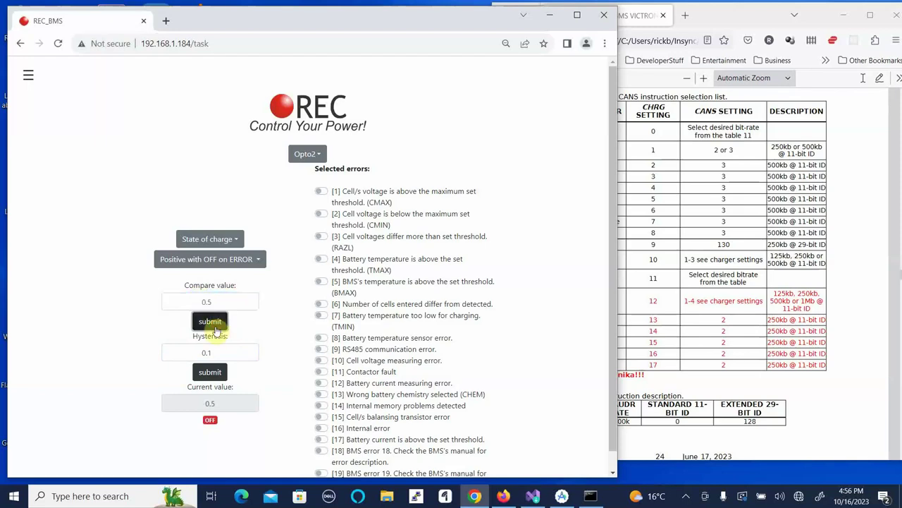
{"action": "left_click", "coordinate": [209, 352]}
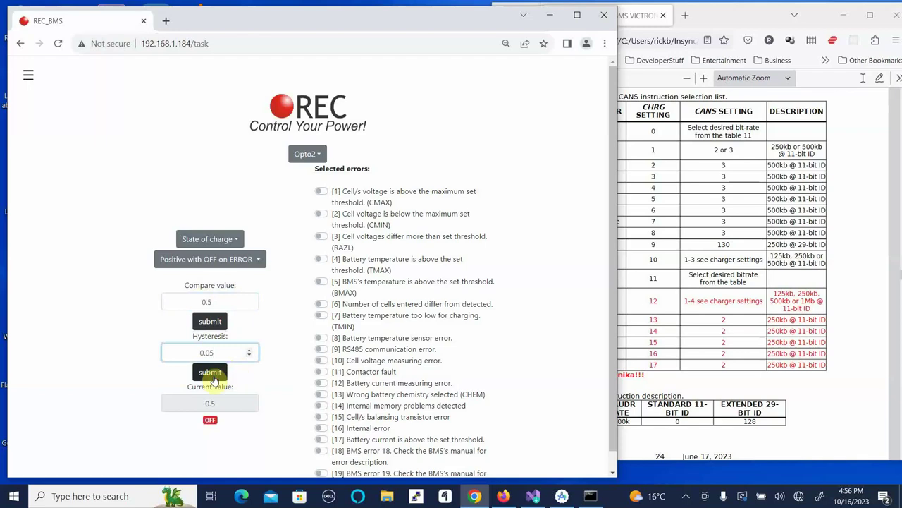
{"action": "left_click", "coordinate": [209, 372]}
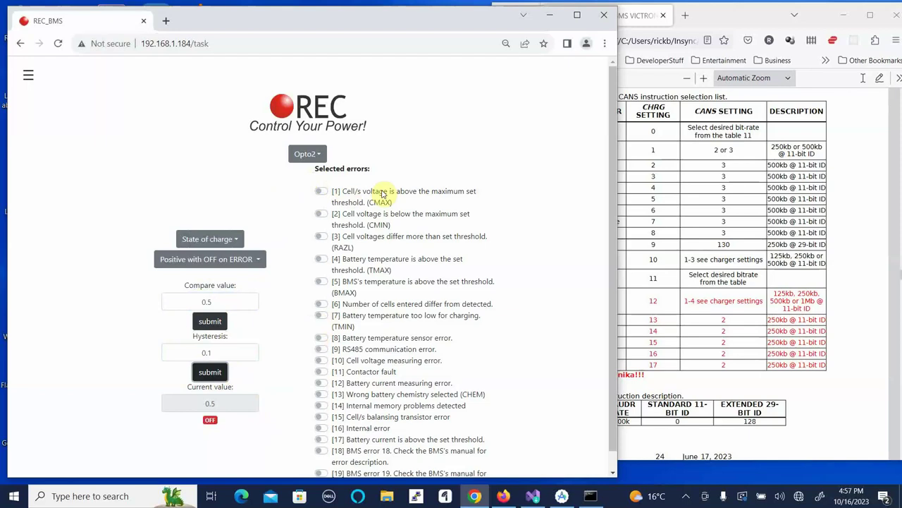
{"action": "scroll", "coordinate": [381, 194], "scroll_direction": "down", "scroll_amount": 1}
{"action": "scroll", "coordinate": [384, 196], "scroll_direction": "up", "scroll_amount": 1}
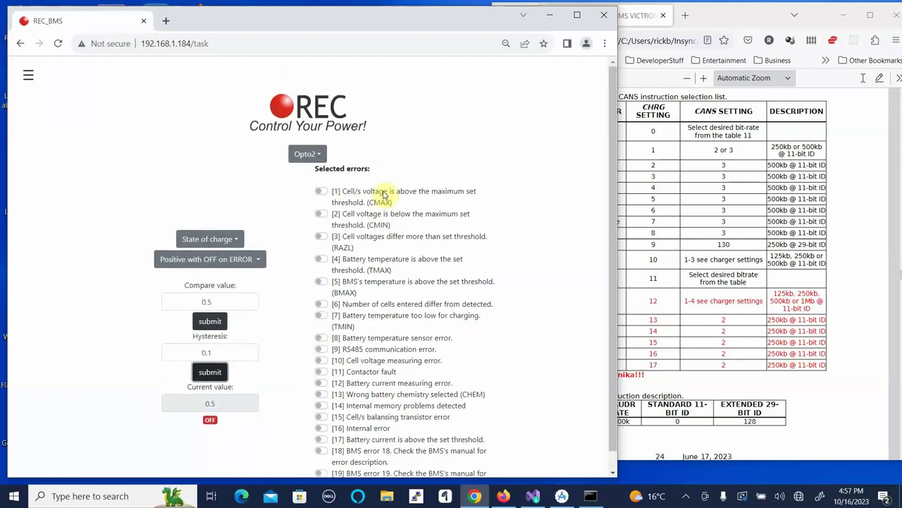